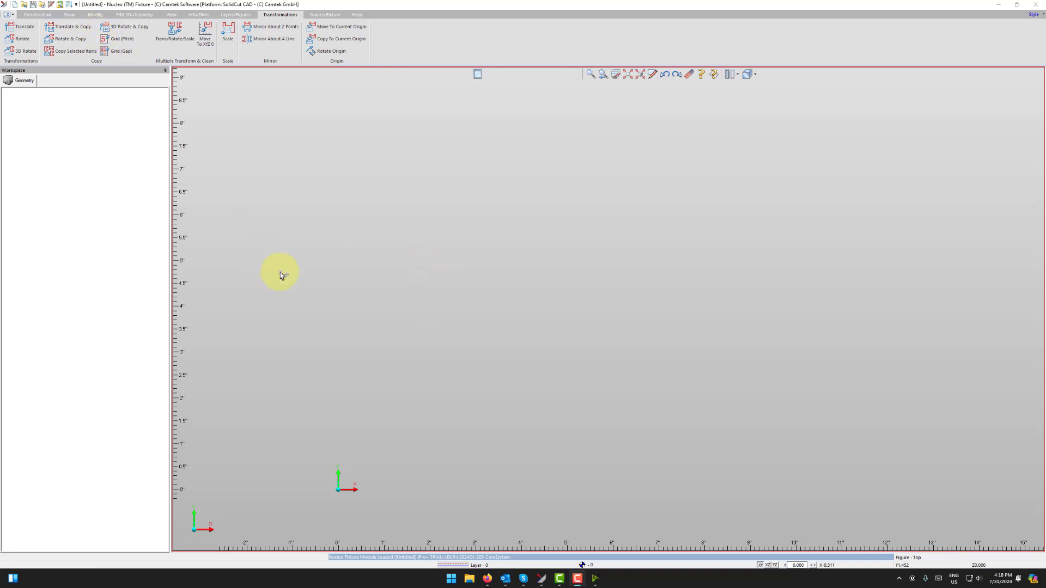
Step: Translate the solid cube incrementally by 2 inches in X, using its upper-left corner in the top view as the from position
{"action": "scroll", "coordinate": [671, 351], "scroll_direction": "down", "scroll_amount": 11}
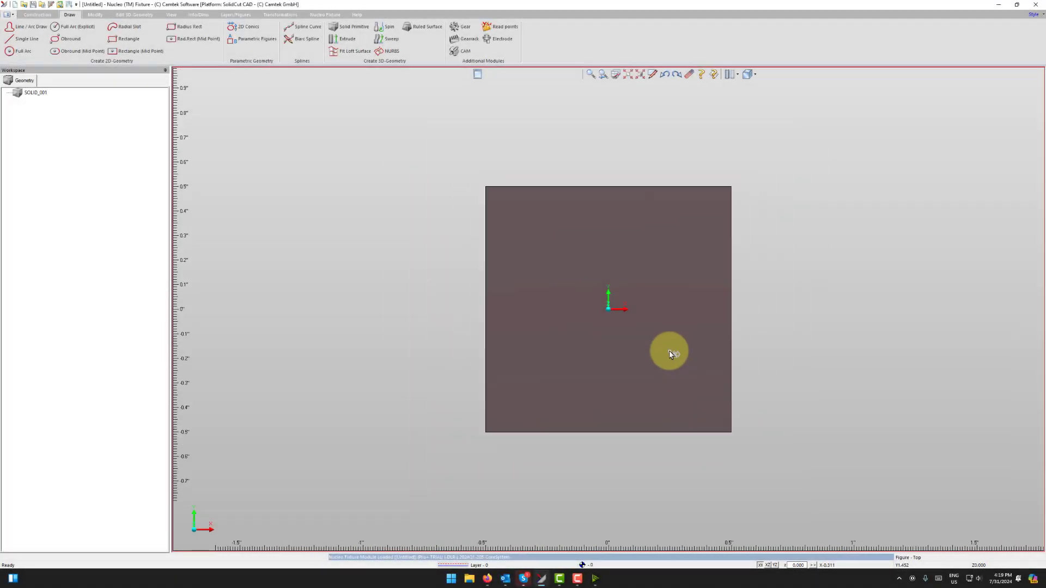
{"action": "scroll", "coordinate": [773, 317], "scroll_direction": "down", "scroll_amount": 2}
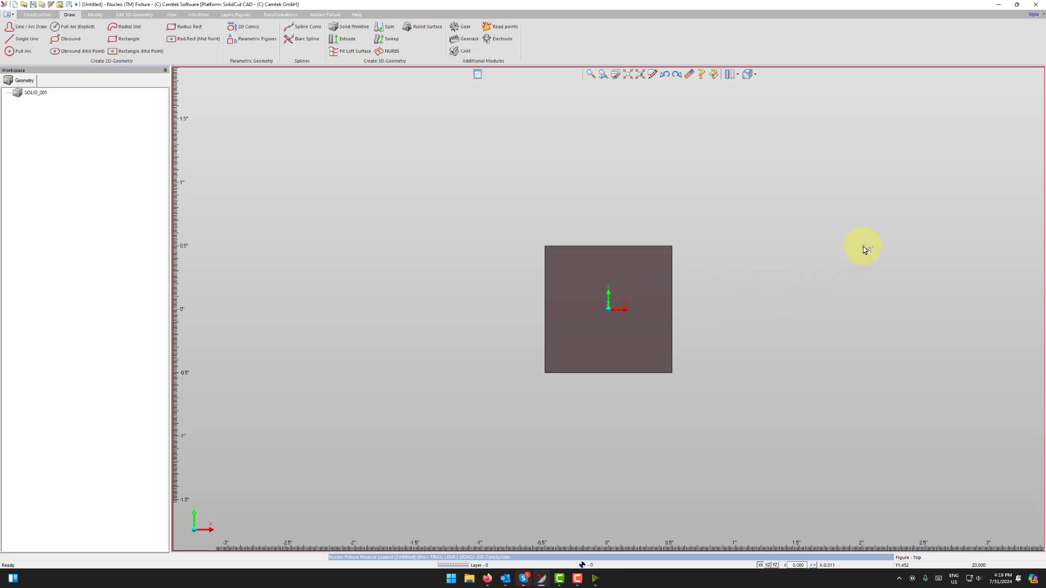
{"action": "left_click", "coordinate": [282, 16]}
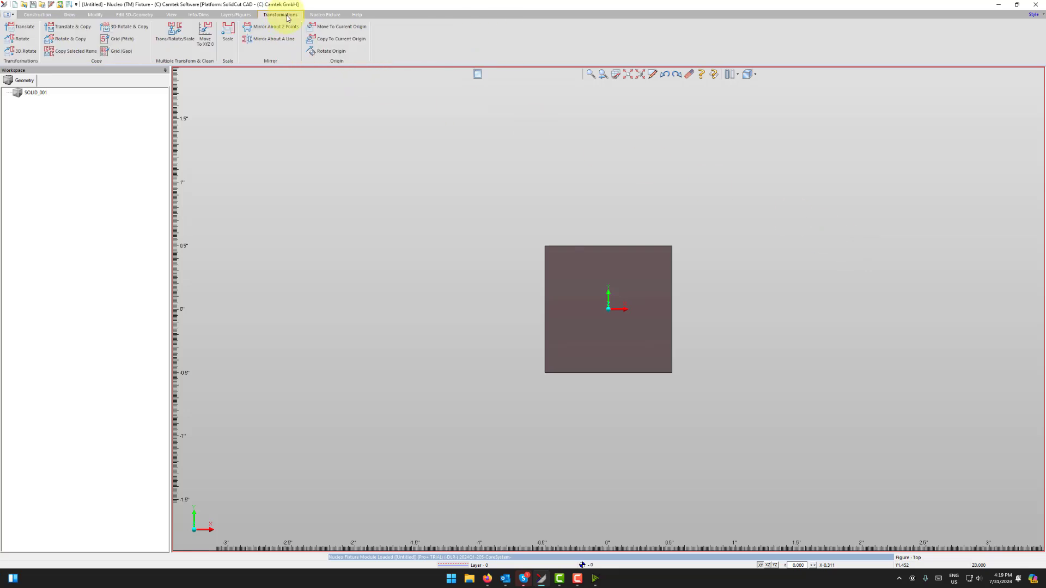
{"action": "left_click", "coordinate": [13, 30]}
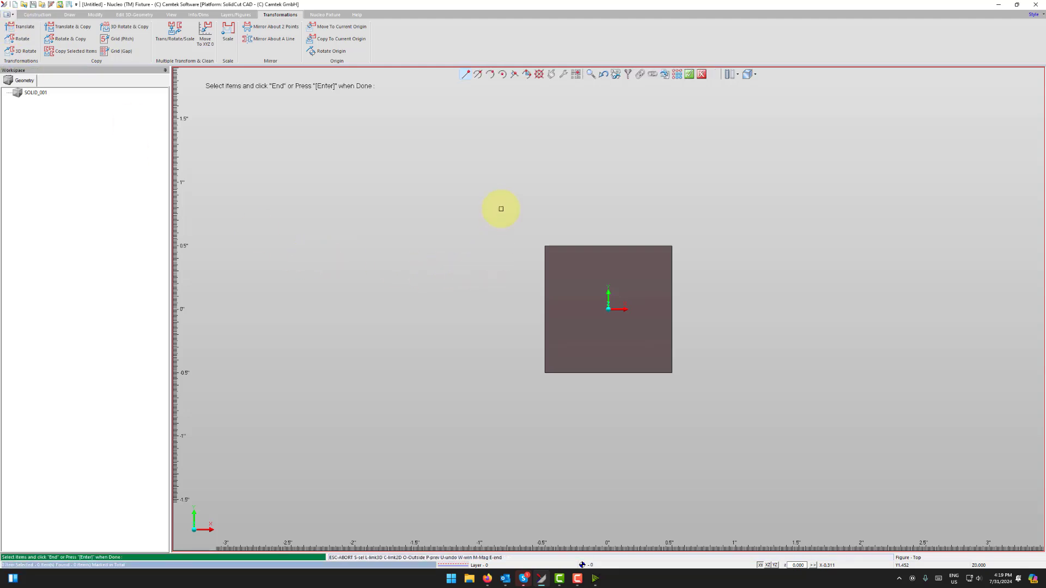
{"action": "left_click_drag", "start_coordinate": [464, 181], "coordinate": [706, 397]}
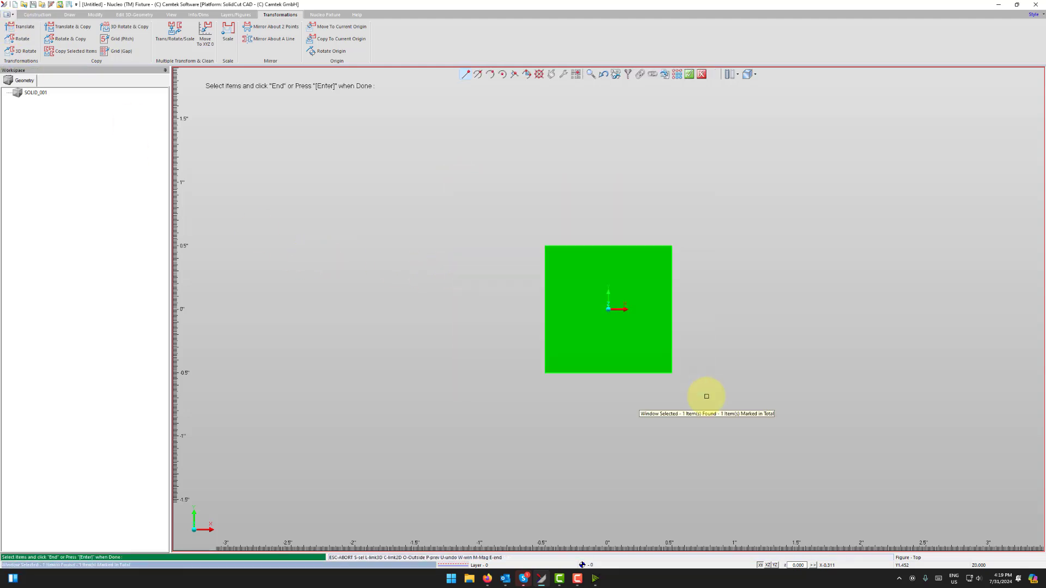
{"action": "left_click", "coordinate": [690, 75]}
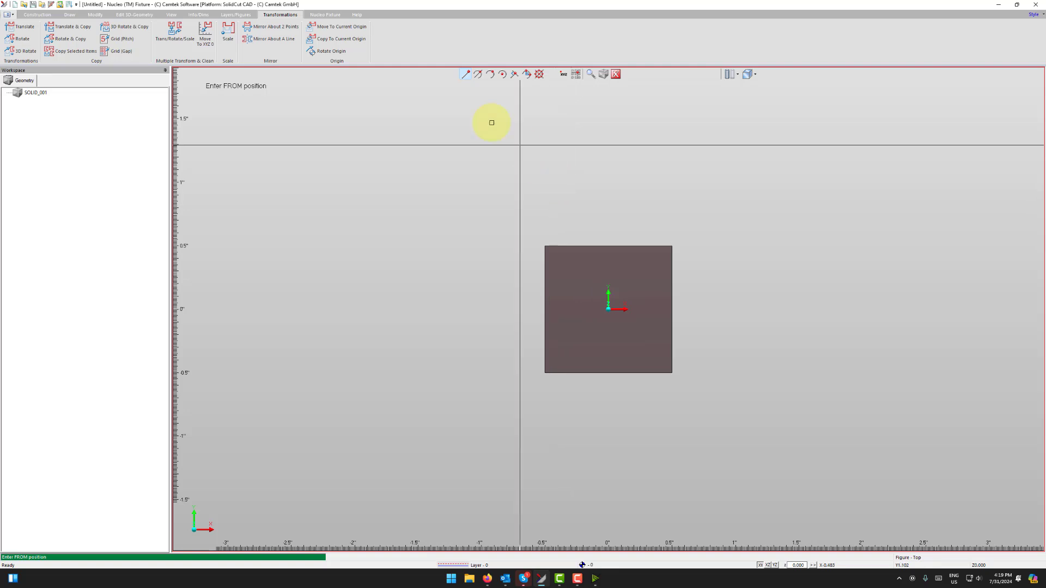
{"action": "left_click", "coordinate": [465, 77]}
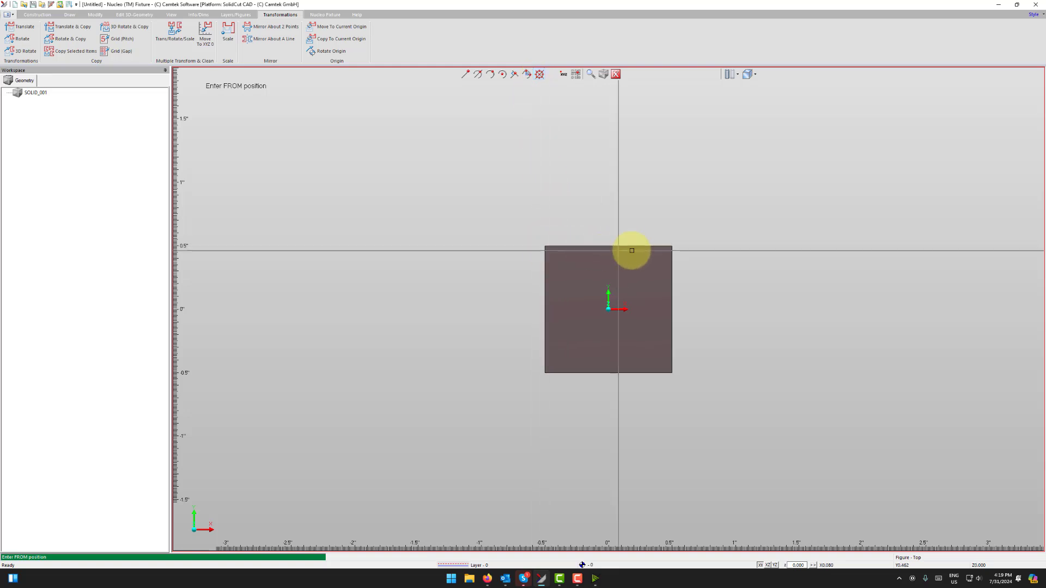
{"action": "left_click", "coordinate": [545, 246]}
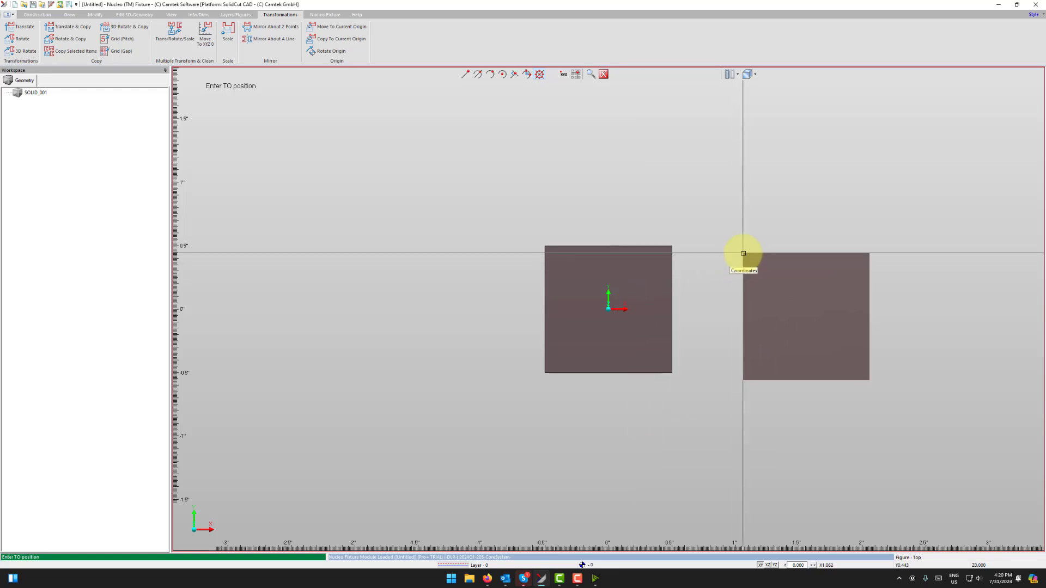
{"action": "type", "text": "d"}
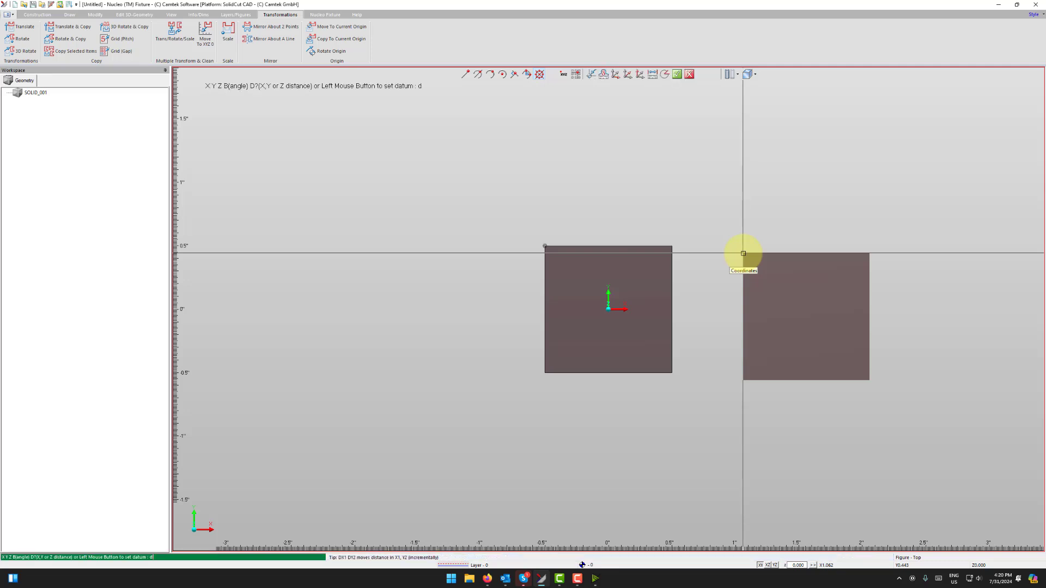
{"action": "type", "text": "x"}
{"action": "type", "text": "2"}
{"action": "key", "text": "Return"}
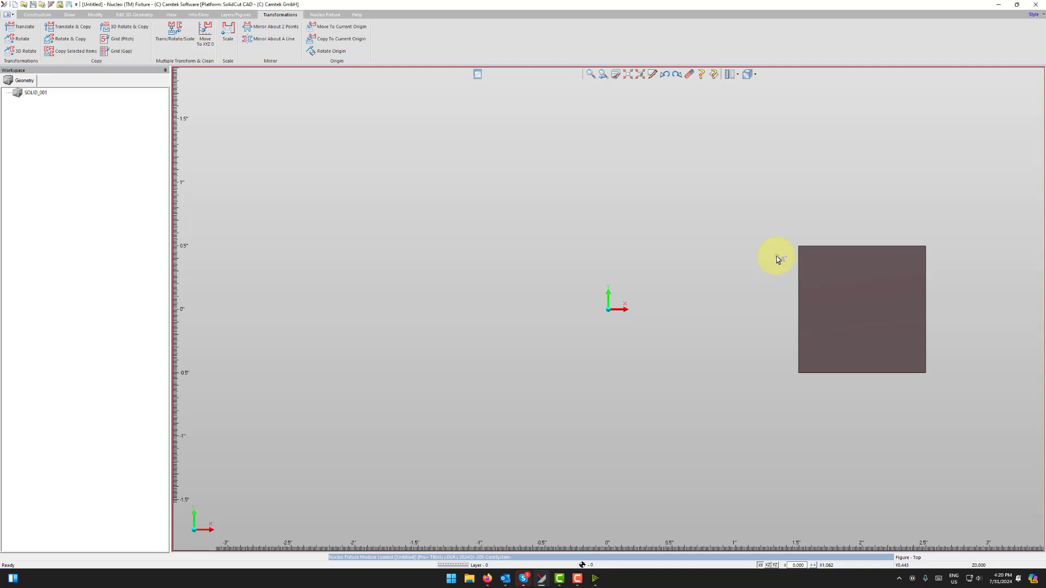
Step: Translate the cube from its top front-left corner incrementally by -1 inch in X, 2 inches in Z and 2 inches in Y
{"action": "scroll", "coordinate": [803, 299], "scroll_direction": "up", "scroll_amount": 3}
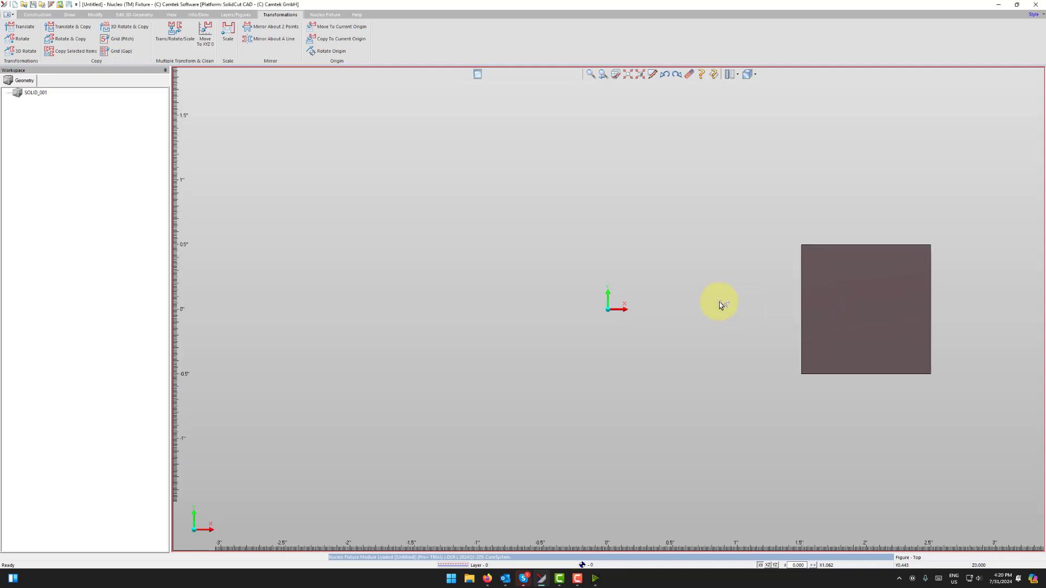
{"action": "middle_click_drag", "start_coordinate": [644, 302], "coordinate": [645, 335]}
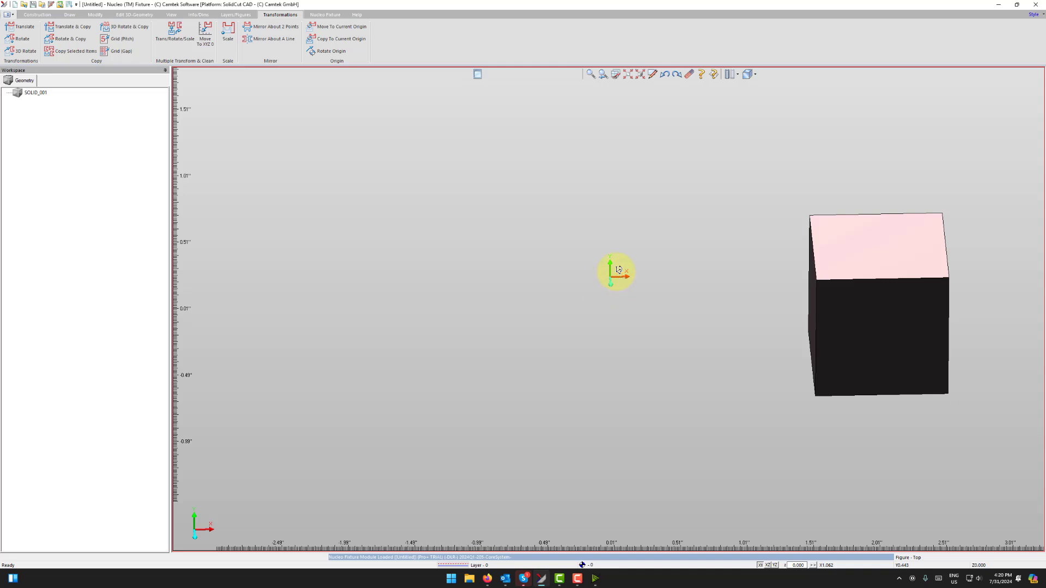
{"action": "middle_click_drag", "start_coordinate": [616, 271], "coordinate": [613, 155]}
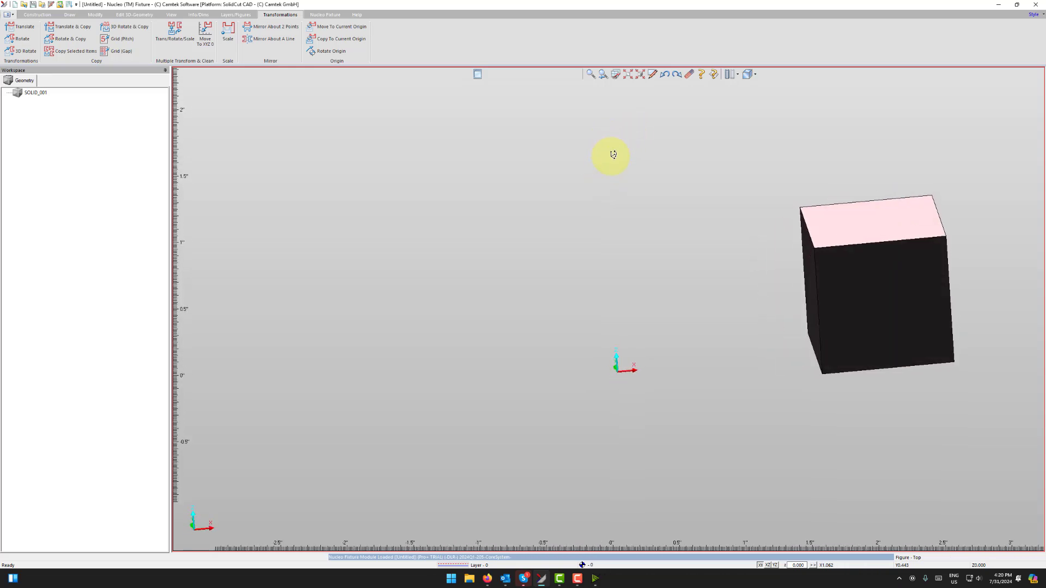
{"action": "left_click", "coordinate": [23, 26]}
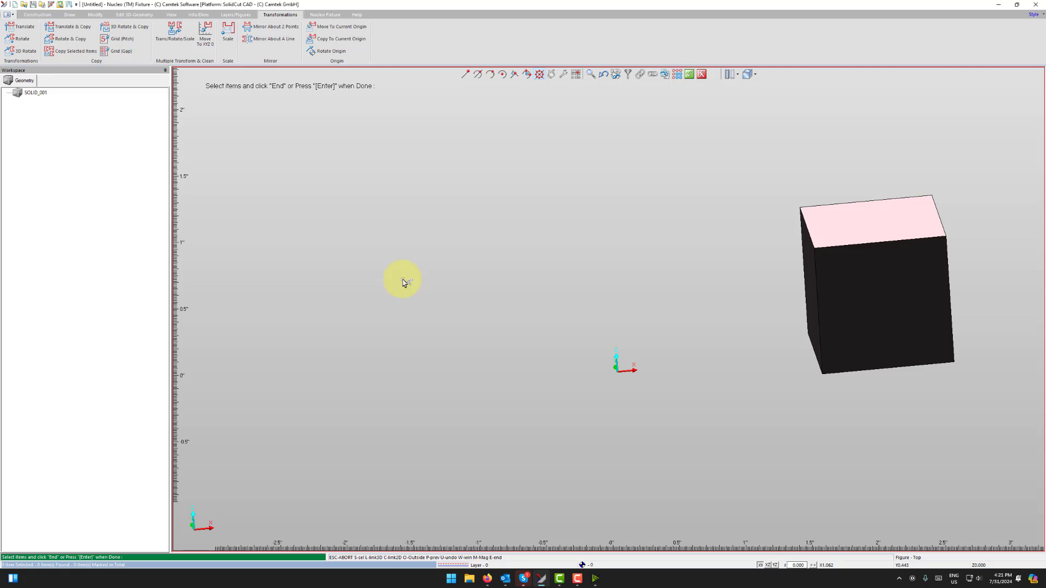
{"action": "left_click", "coordinate": [854, 266]}
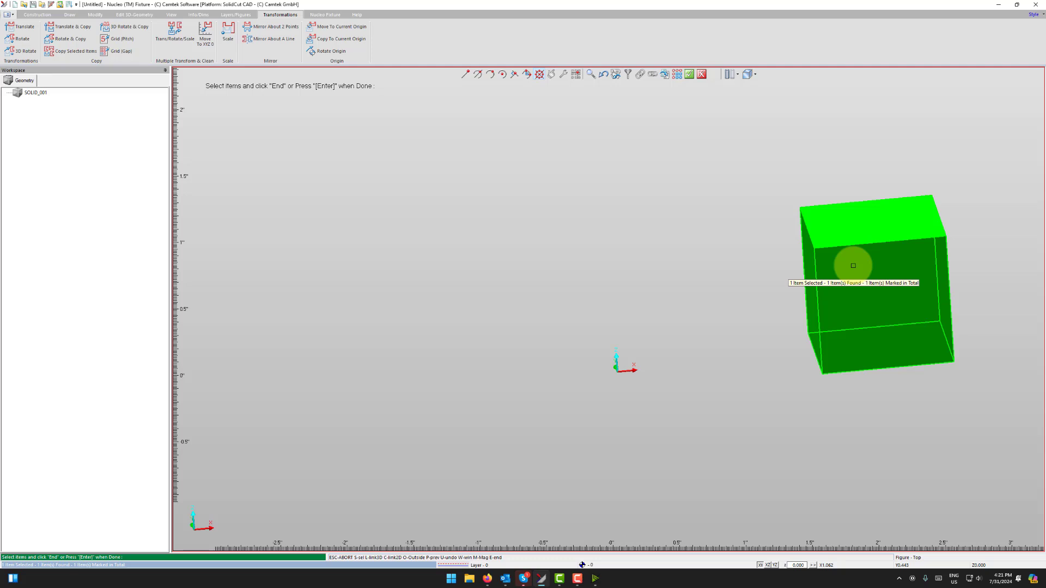
{"action": "key", "text": "Return"}
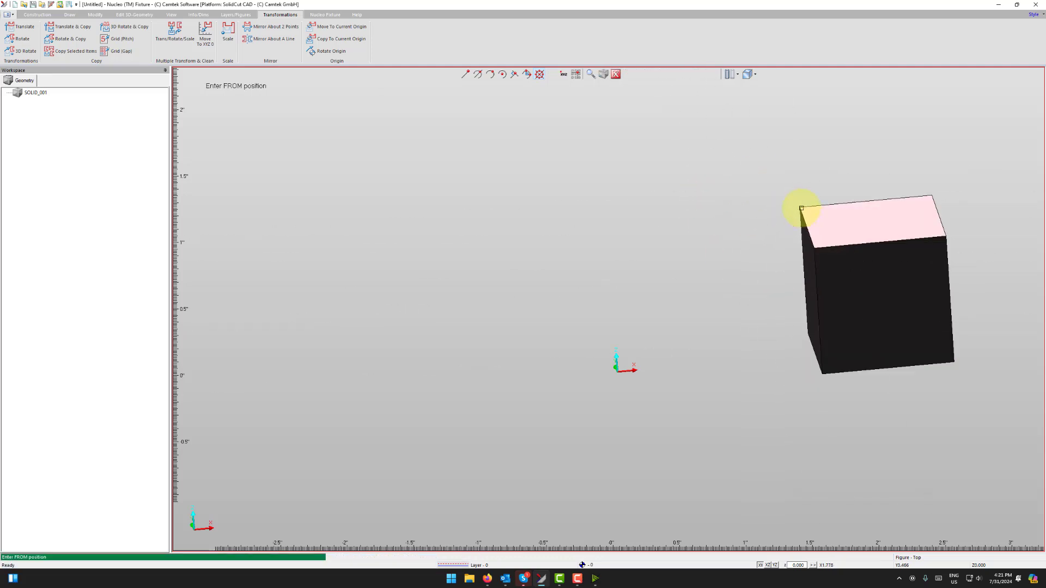
{"action": "left_click", "coordinate": [818, 249]}
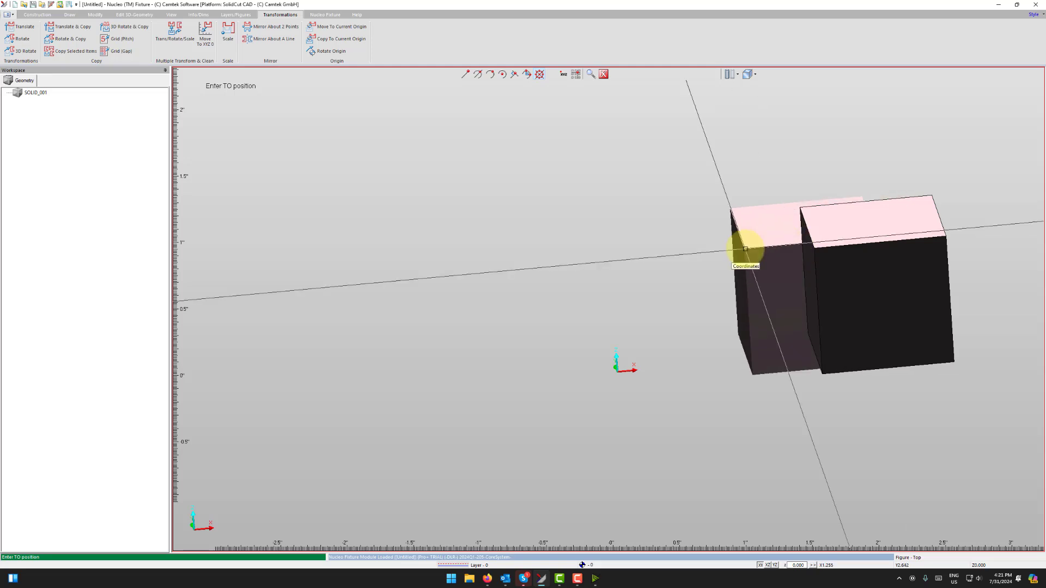
{"action": "type", "text": "dx-1dz2dy2"}
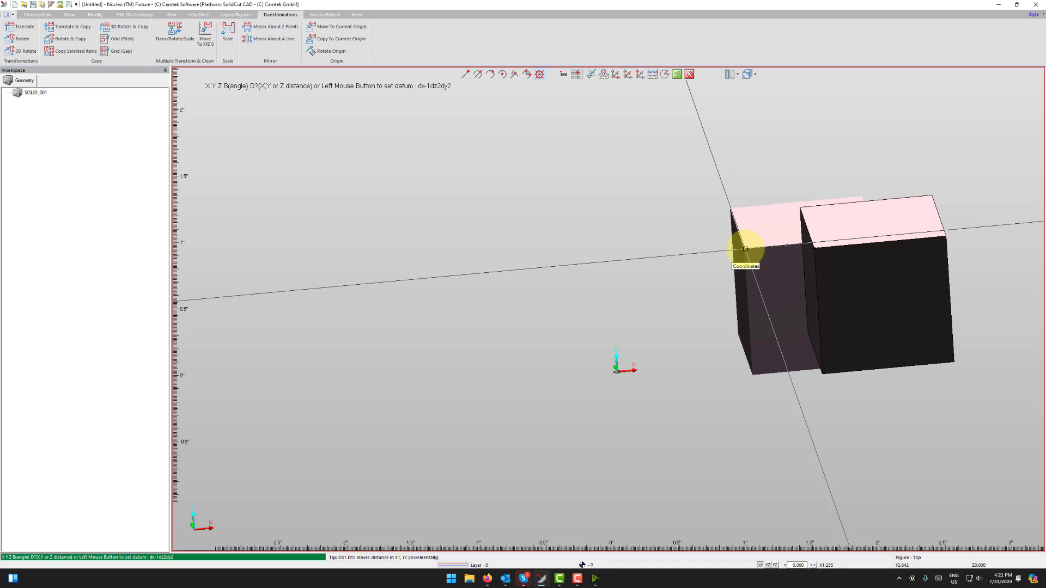
{"action": "left_click", "coordinate": [746, 249]}
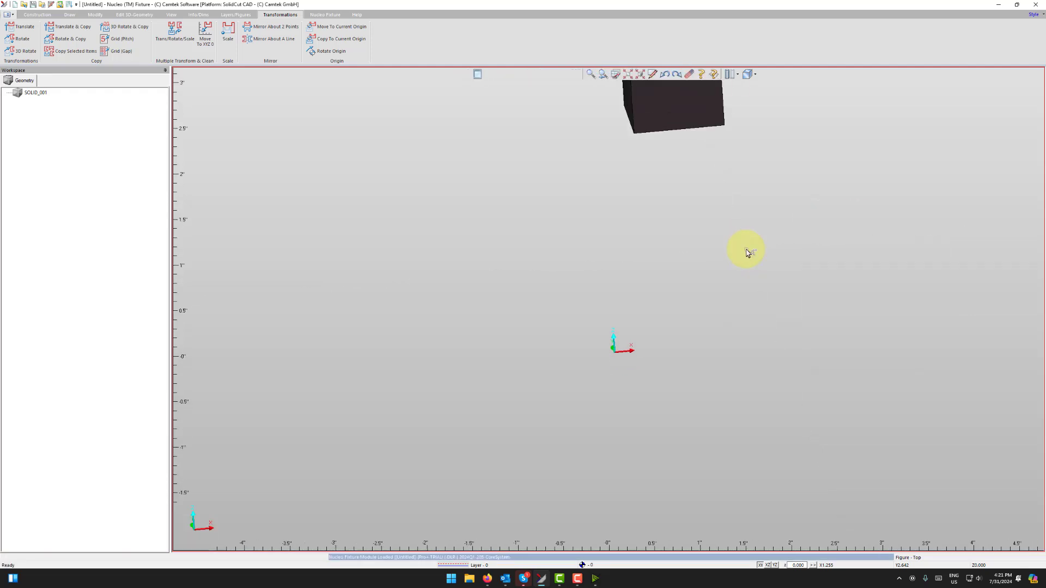
Step: Translate the cube from its top front-left corner at a 45-degree angle with an incremental X distance of 6 inches
{"action": "middle_click_drag", "start_coordinate": [745, 255], "coordinate": [660, 226]}
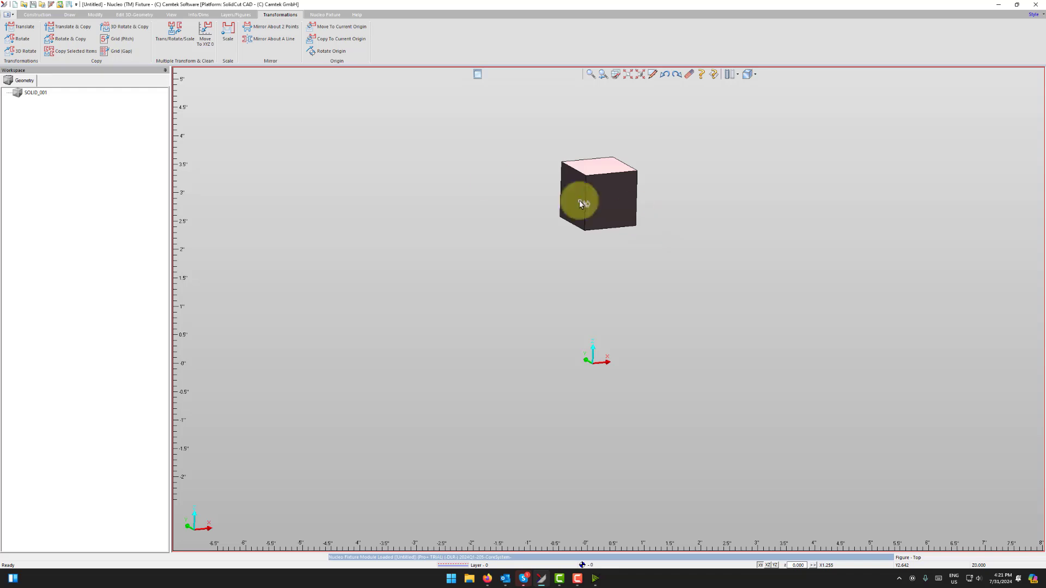
{"action": "left_click", "coordinate": [32, 29]}
{"action": "left_click", "coordinate": [600, 187]}
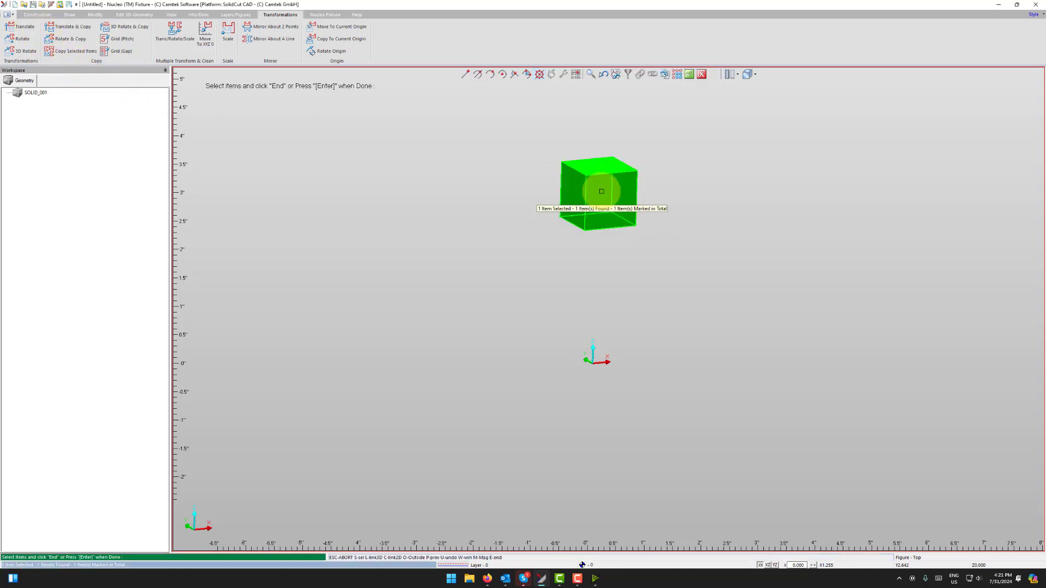
{"action": "key", "text": "Return"}
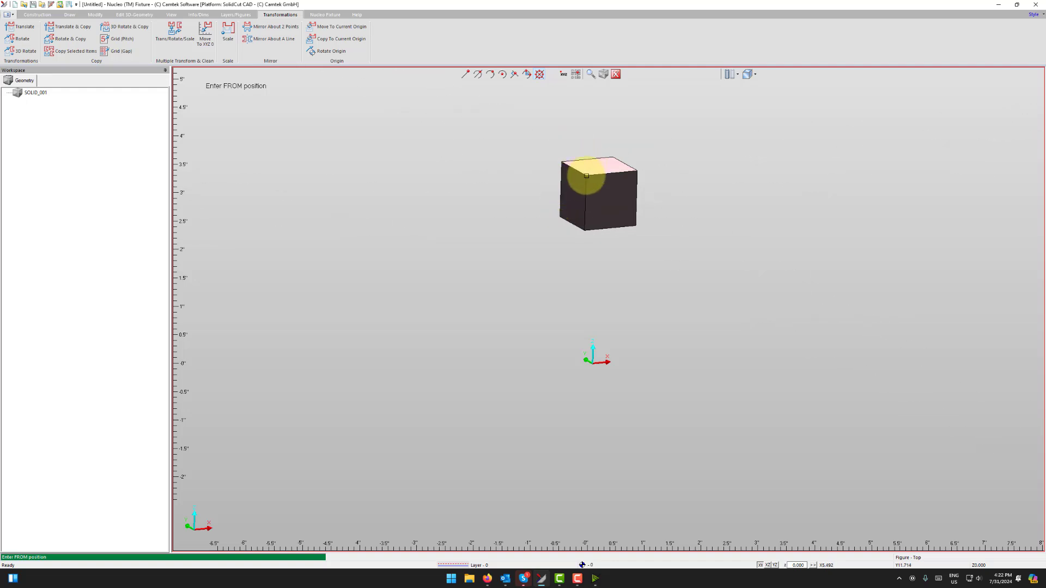
{"action": "left_click", "coordinate": [627, 198]}
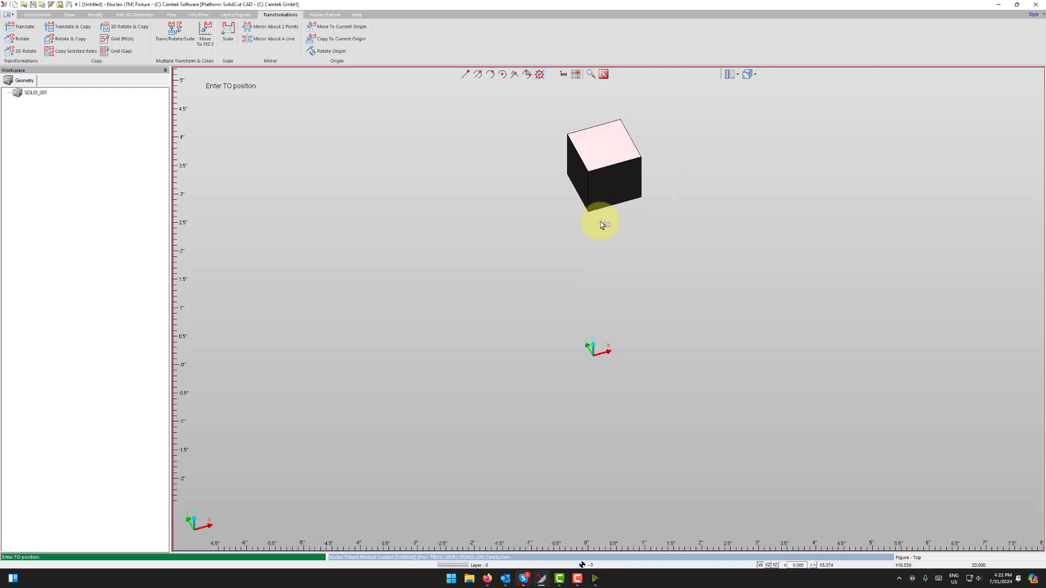
{"action": "scroll", "coordinate": [613, 187], "scroll_direction": "down", "scroll_amount": 3}
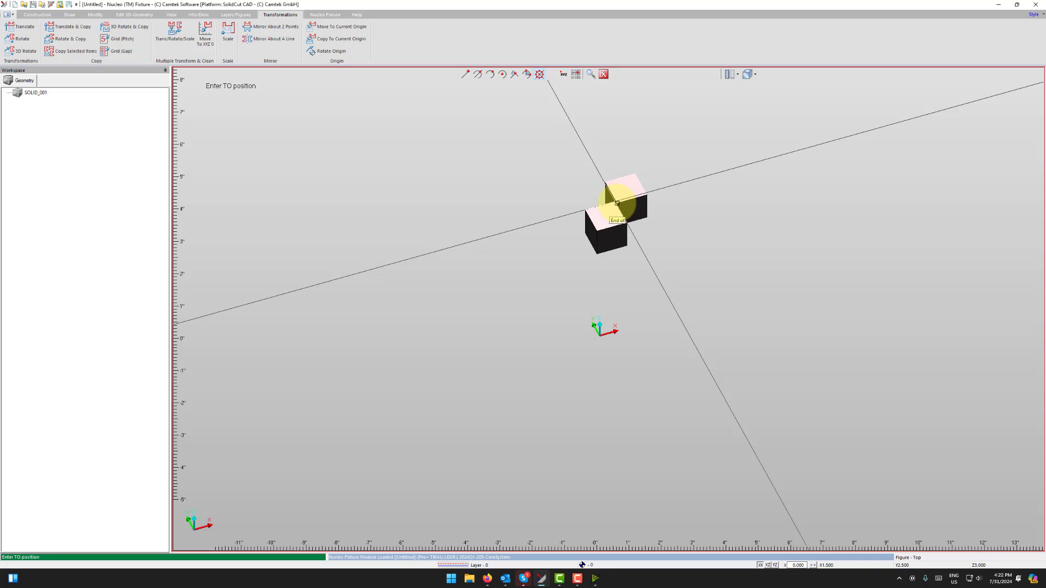
{"action": "type", "text": "b45x"}
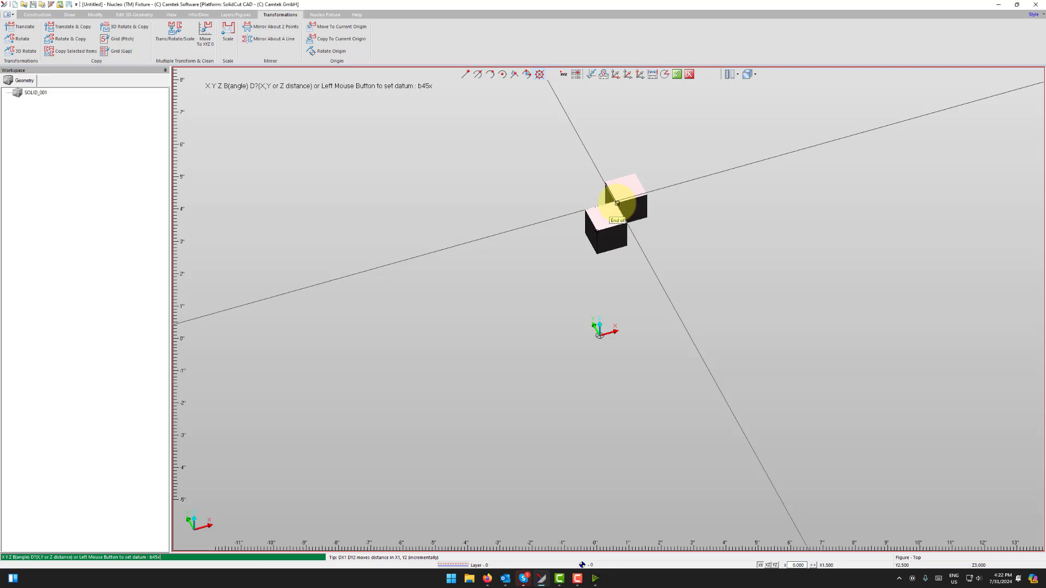
{"action": "type", "text": "dx6"}
{"action": "left_click", "coordinate": [679, 78]}
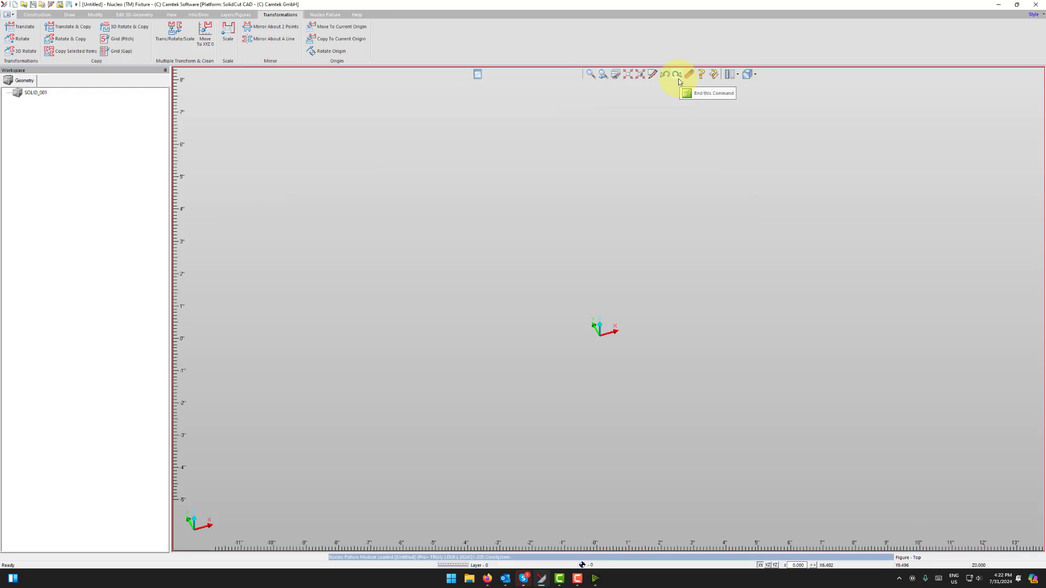
{"action": "scroll", "coordinate": [736, 223], "scroll_direction": "down", "scroll_amount": 9}
{"action": "scroll", "coordinate": [707, 233], "scroll_direction": "up", "scroll_amount": 5}
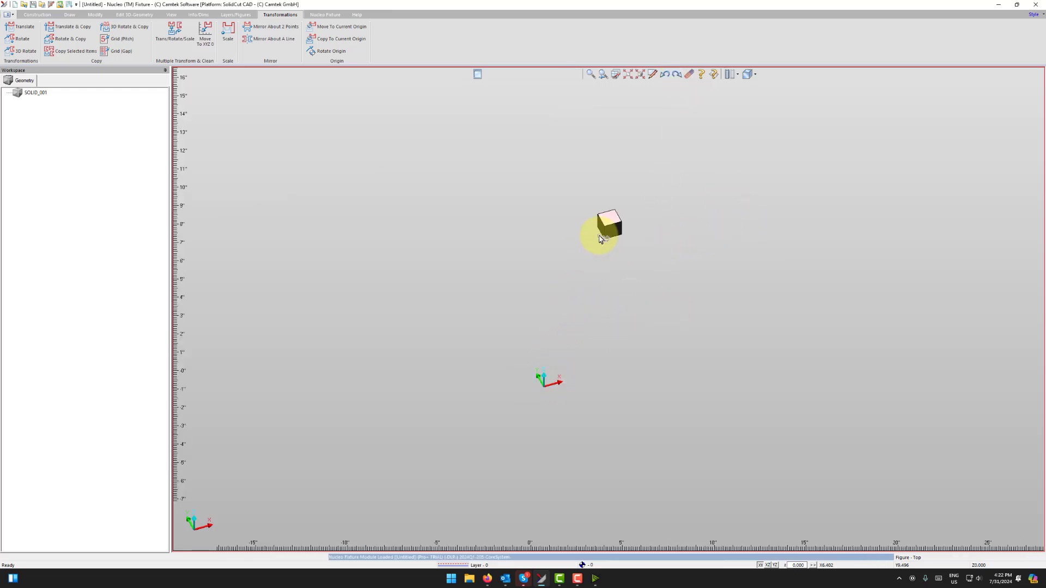
{"action": "mouse_move", "coordinate": [603, 234]}
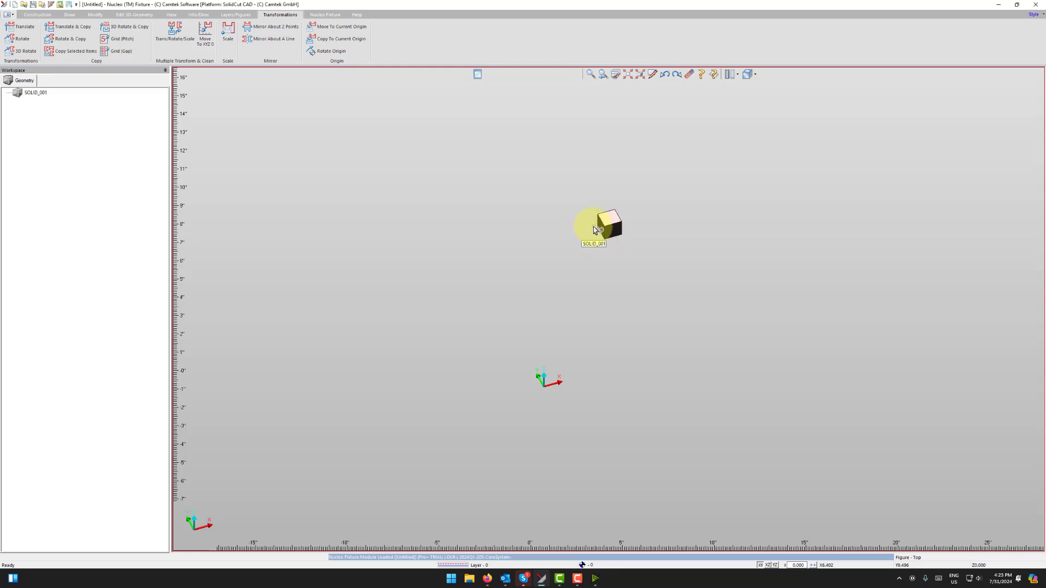
Step: Draw a single line from the origin at a 45-degree angle with an incremental X distance of 6 inches
{"action": "left_click", "coordinate": [69, 15]}
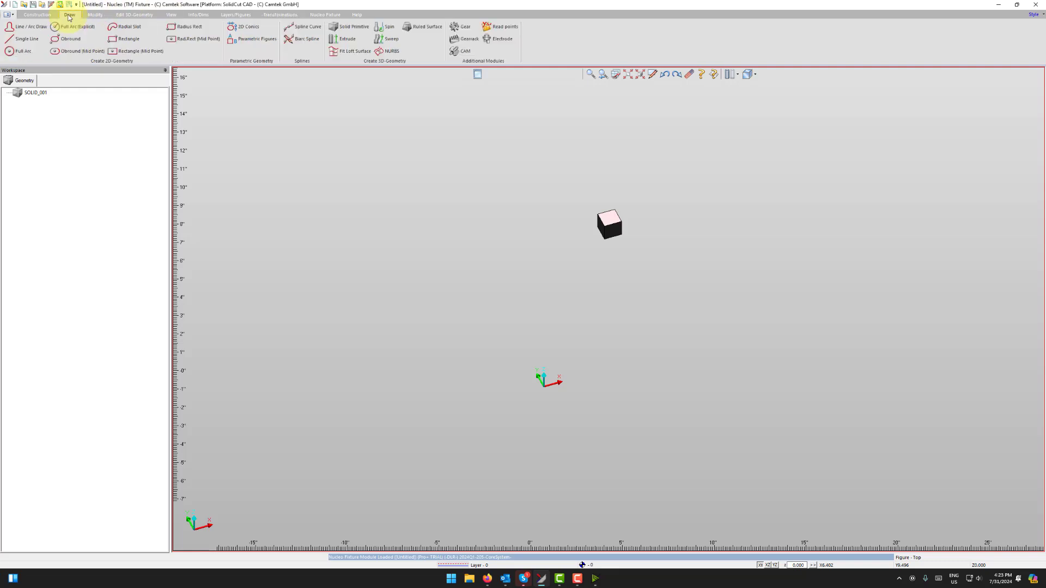
{"action": "left_click", "coordinate": [21, 39]}
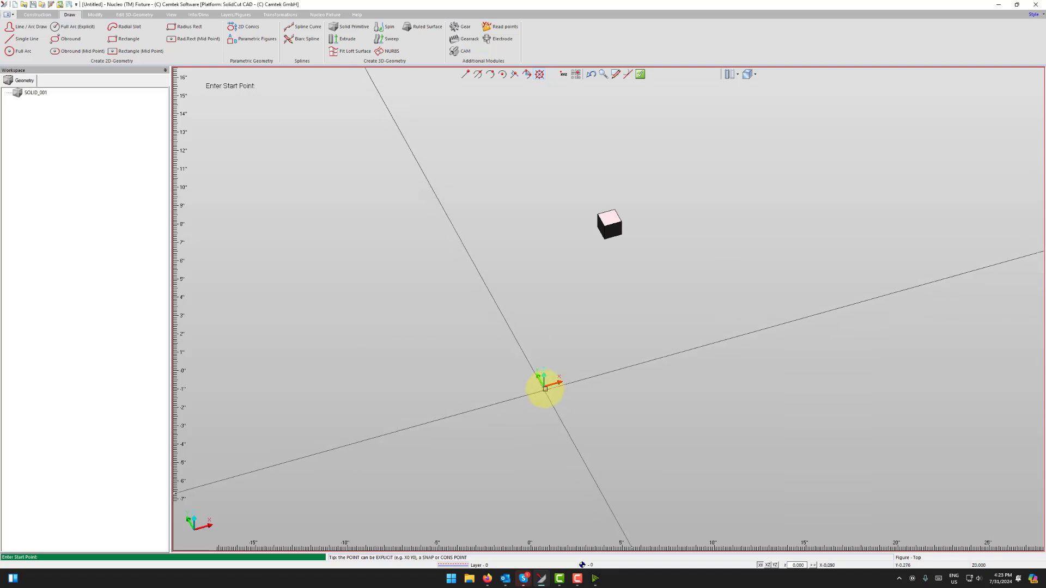
{"action": "left_click", "coordinate": [544, 385]}
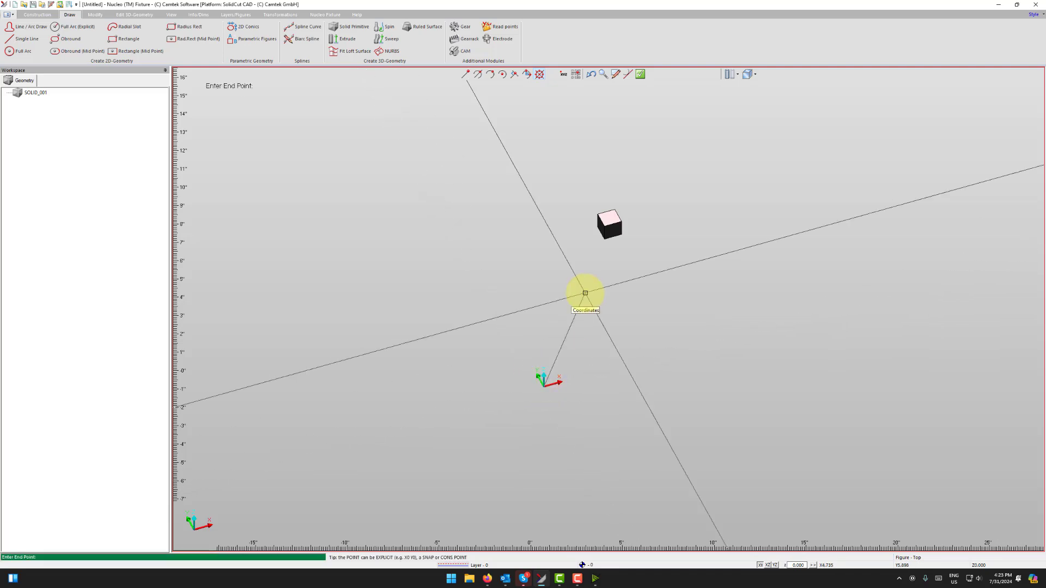
{"action": "type", "text": "b45"}
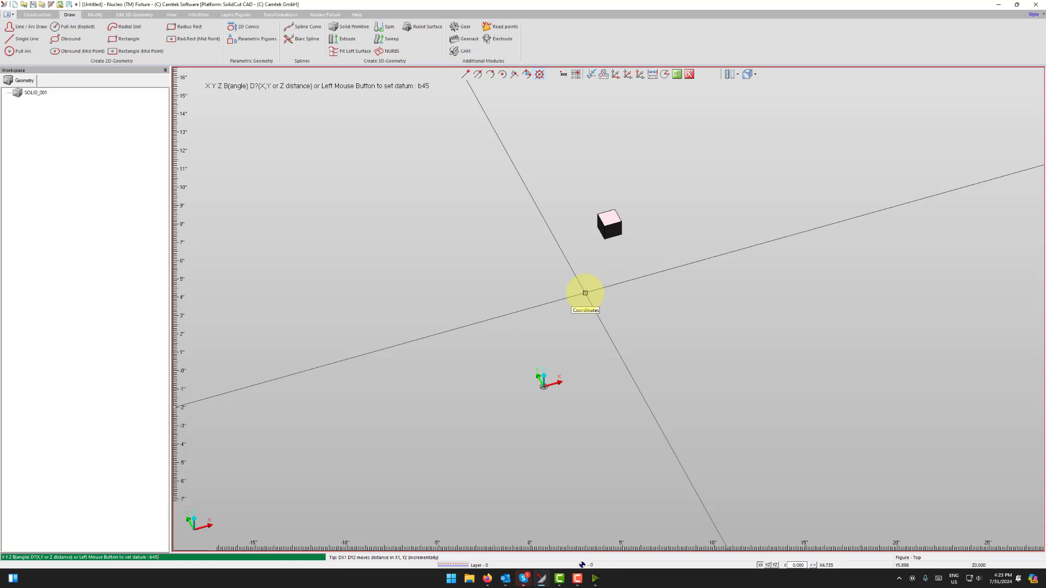
{"action": "type", "text": "dx6"}
{"action": "key", "text": "Return"}
{"action": "scroll", "coordinate": [589, 295], "scroll_direction": "down", "scroll_amount": 3}
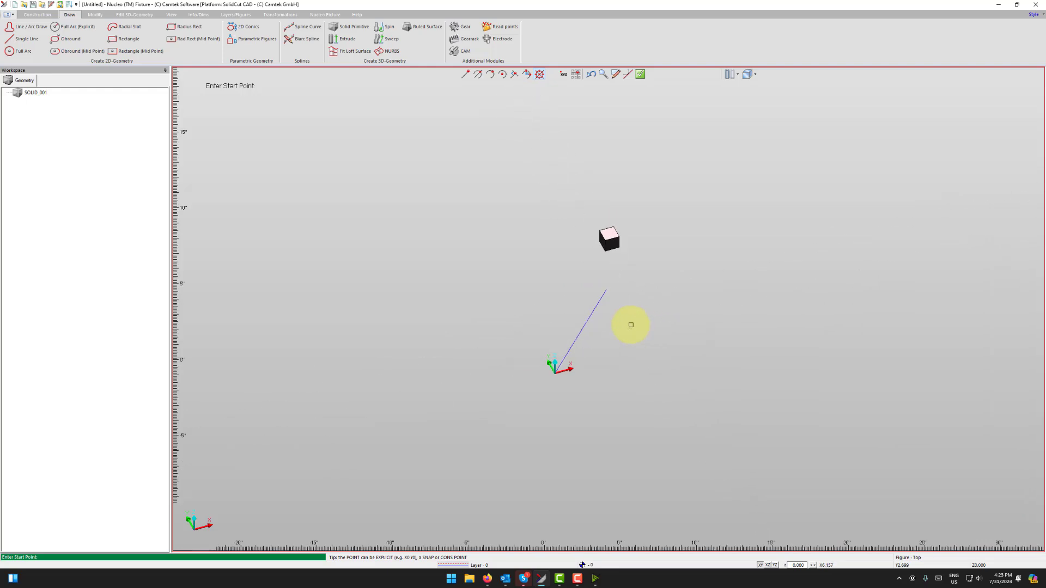
Step: Draw a line from the upper end of the angled line with an incremental X distance of 2 inches
{"action": "middle_click_drag", "start_coordinate": [607, 336], "coordinate": [596, 361]}
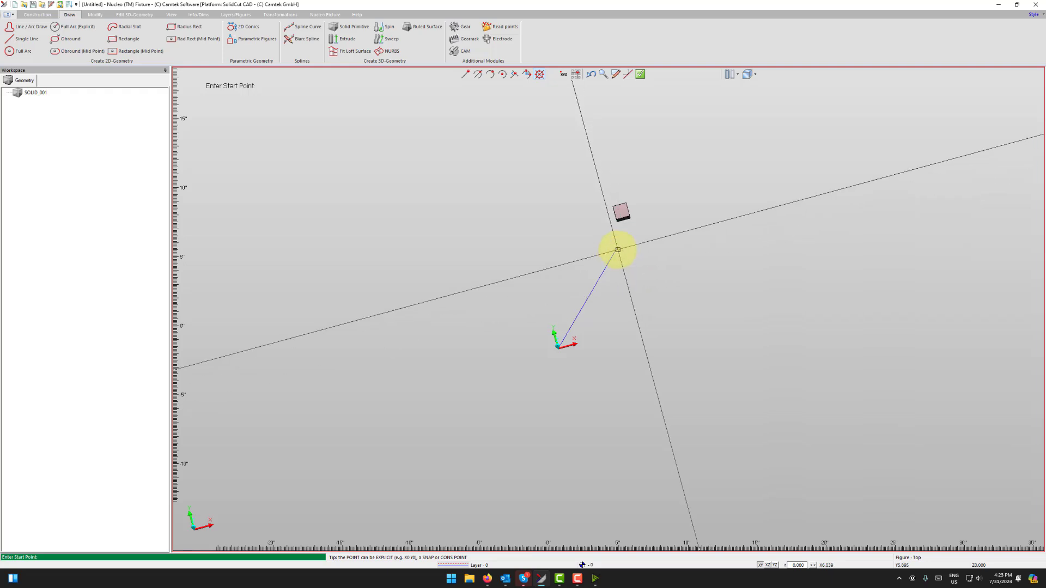
{"action": "left_click", "coordinate": [616, 248]}
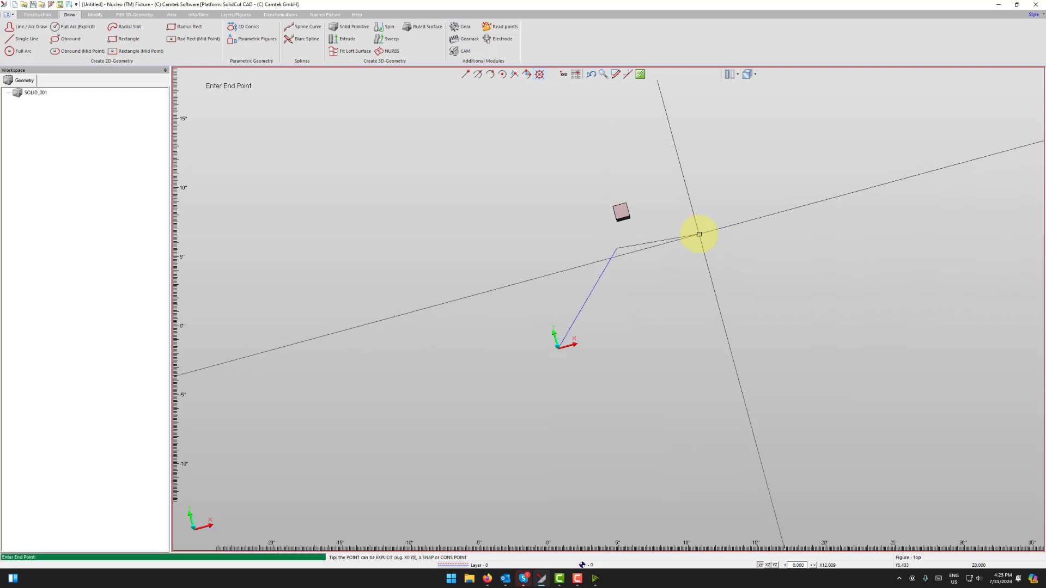
{"action": "type", "text": "dx2"}
{"action": "key", "text": "Return"}
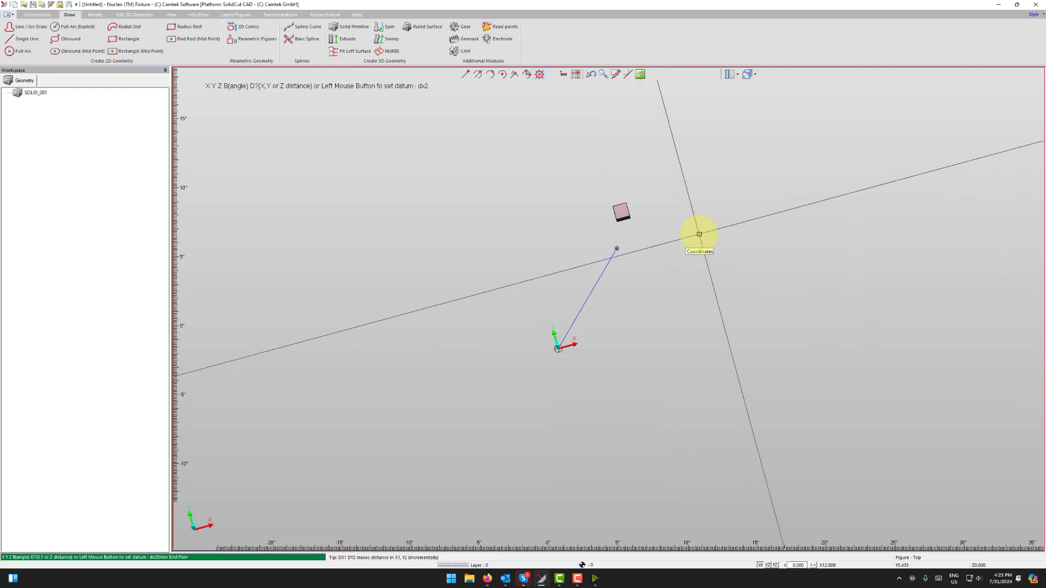
{"action": "scroll", "coordinate": [600, 278], "scroll_direction": "up", "scroll_amount": 4}
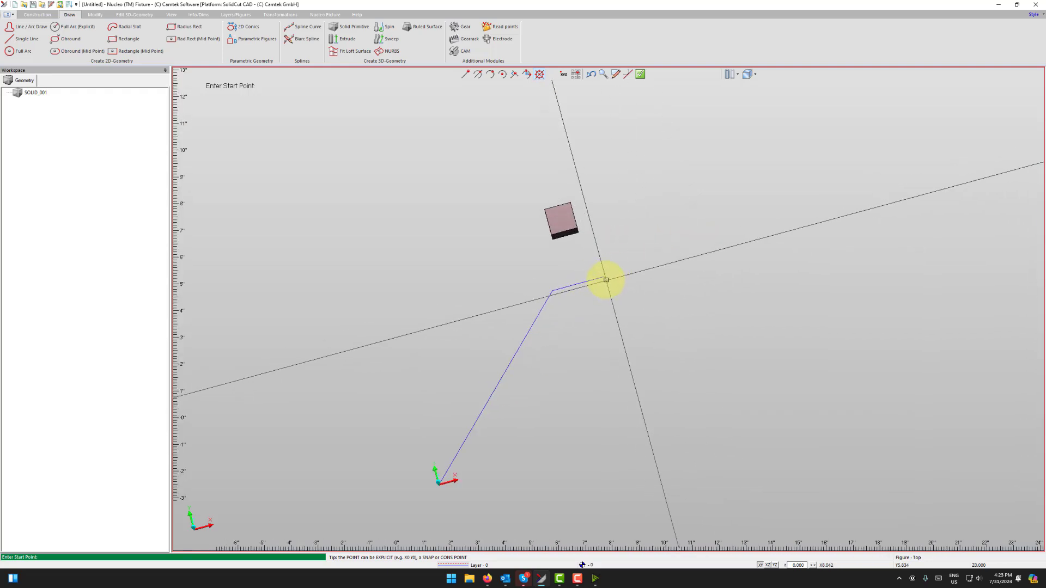
{"action": "left_click", "coordinate": [604, 278]}
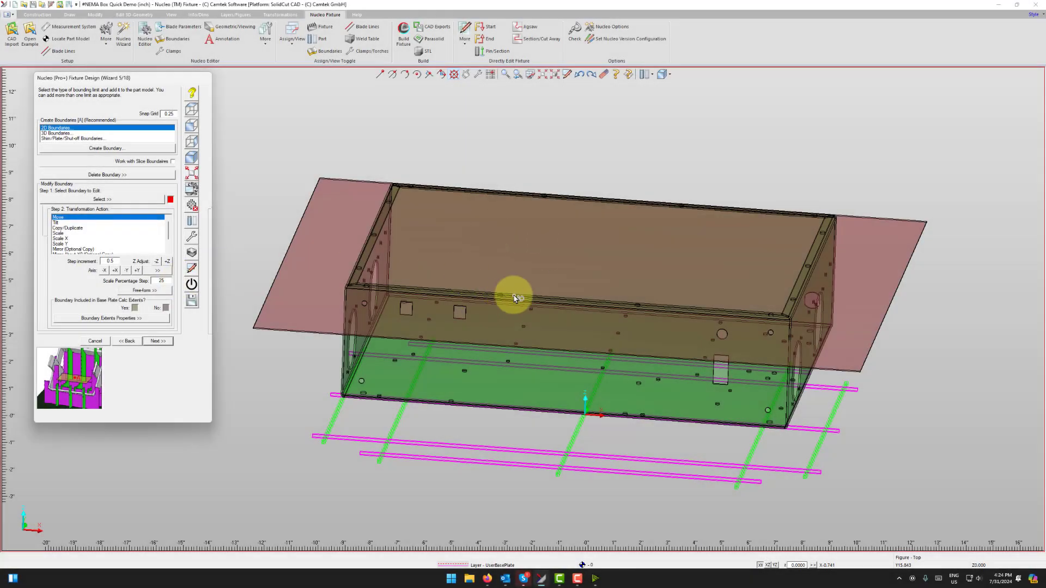
Step: Select the red 2D boundary plane on the NEMA box as the boundary to edit, with Move as its transformation action
{"action": "scroll", "coordinate": [487, 319], "scroll_direction": "down", "scroll_amount": 3}
{"action": "middle_click_drag", "start_coordinate": [498, 312], "coordinate": [444, 322]}
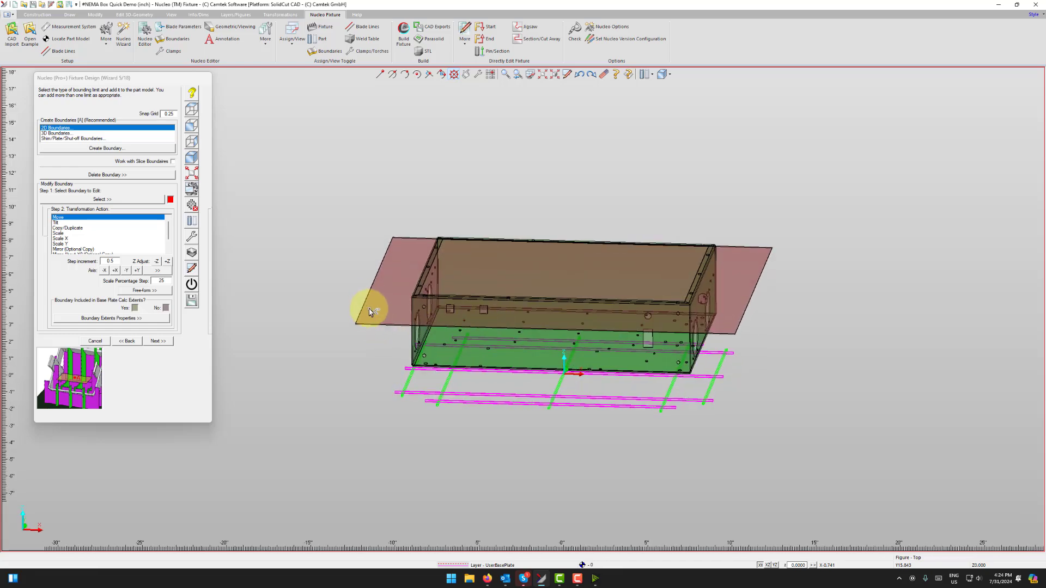
{"action": "middle_click_drag", "start_coordinate": [502, 303], "coordinate": [549, 303]}
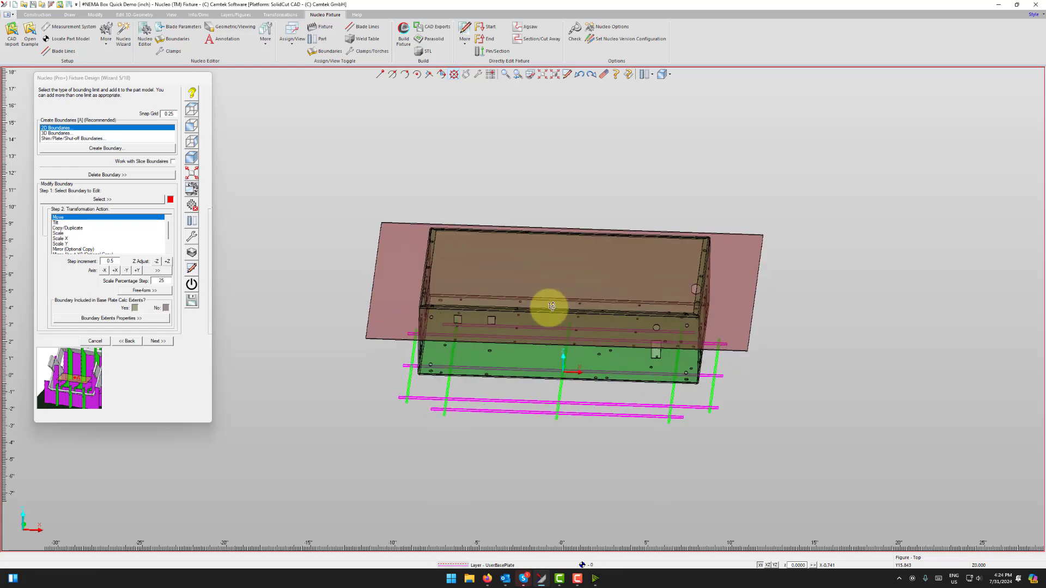
{"action": "left_click", "coordinate": [129, 200]}
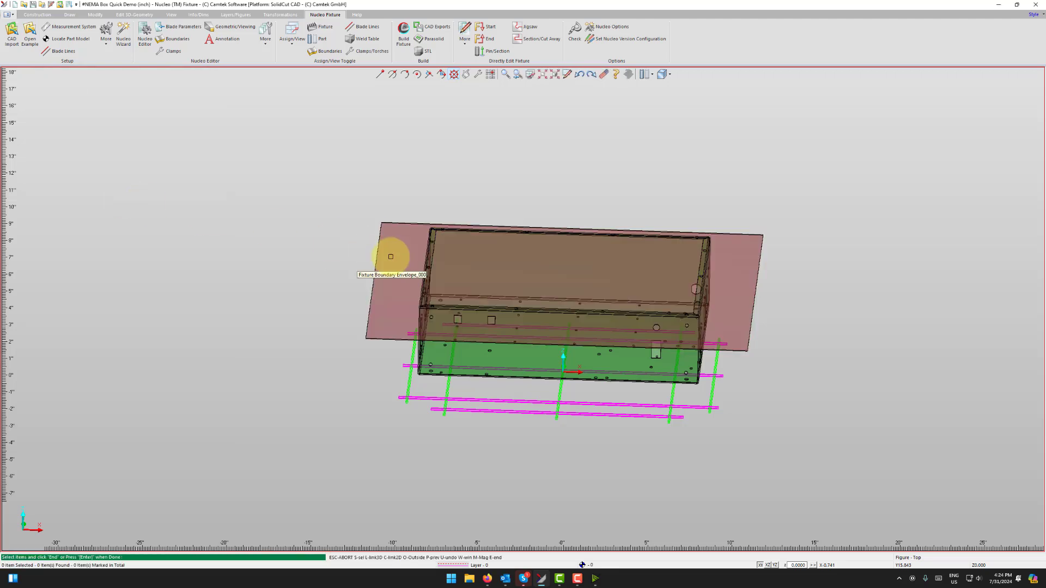
{"action": "left_click", "coordinate": [391, 256]}
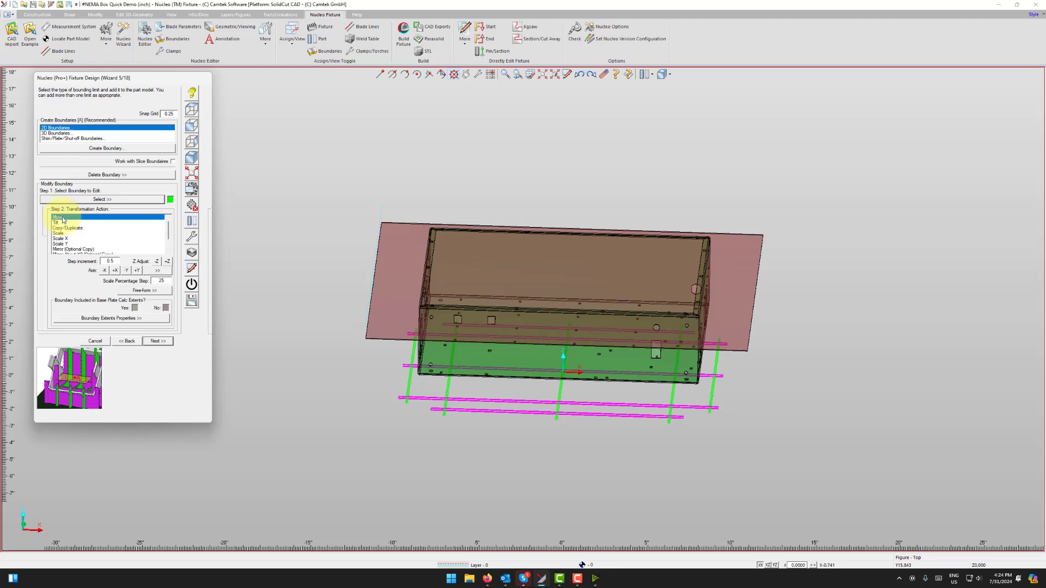
{"action": "double_click", "coordinate": [118, 263]}
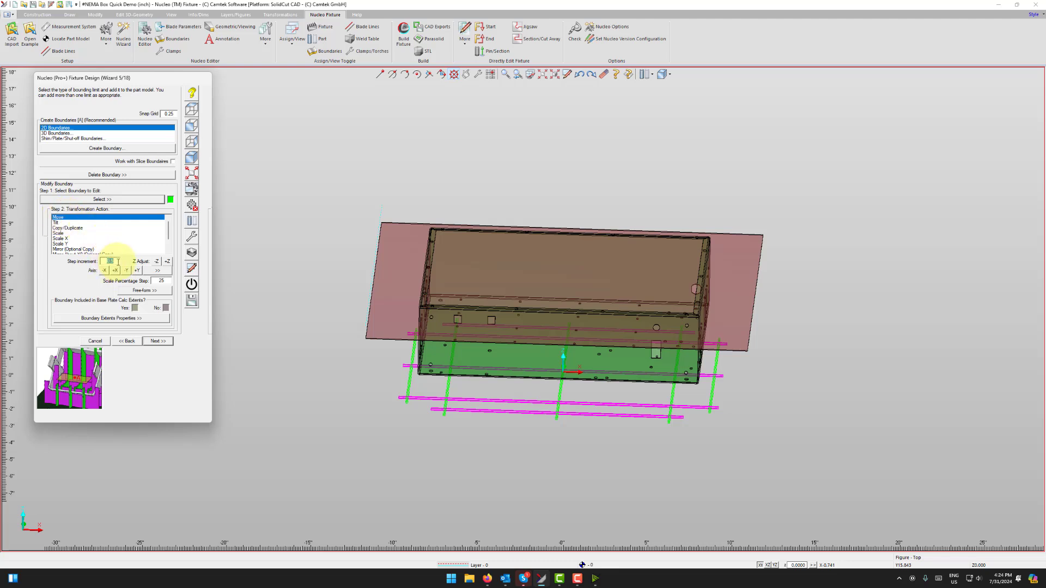
{"action": "left_click", "coordinate": [156, 262]}
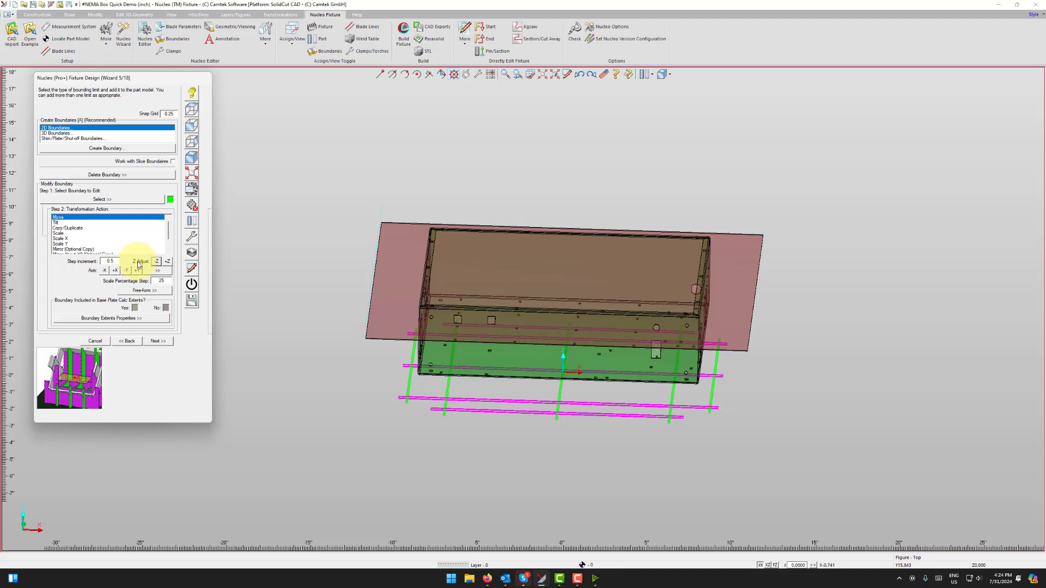
Step: Start a free-form transformation of the original boundary without copying it, using its front-left corner as the from position
{"action": "left_click", "coordinate": [145, 292]}
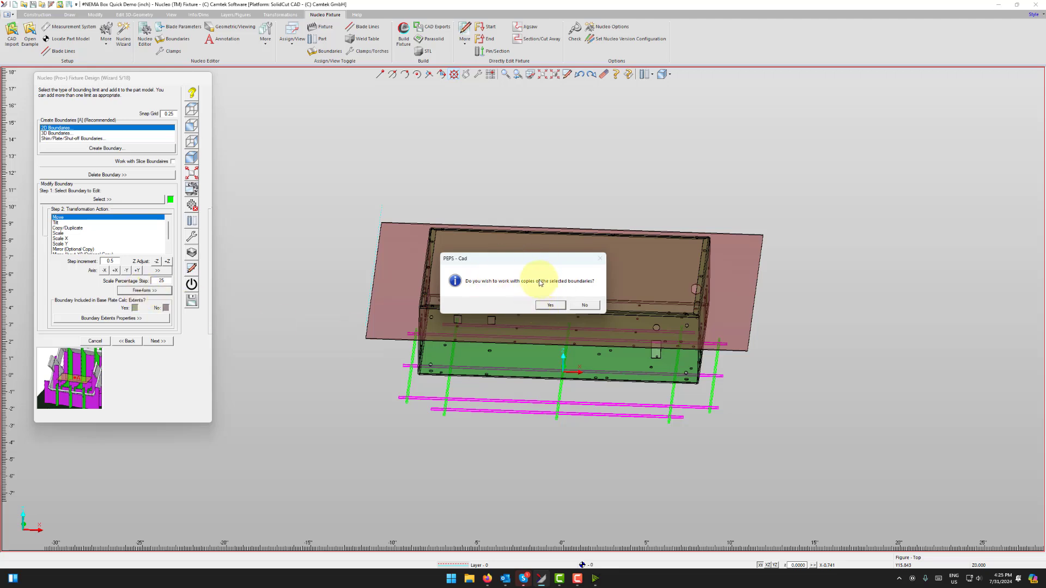
{"action": "left_click", "coordinate": [586, 306]}
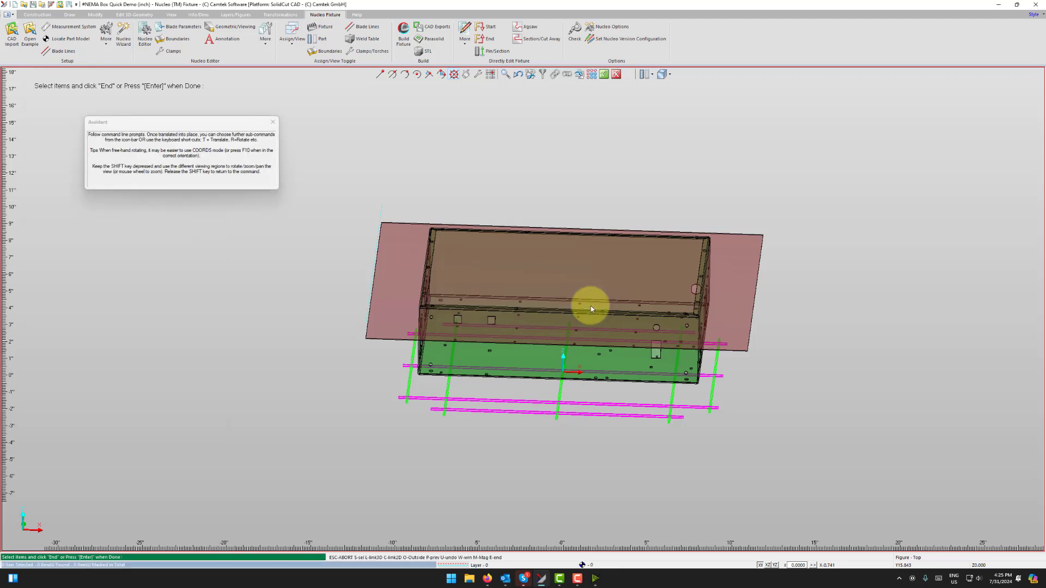
{"action": "left_click", "coordinate": [386, 305]}
{"action": "key", "text": "Return"}
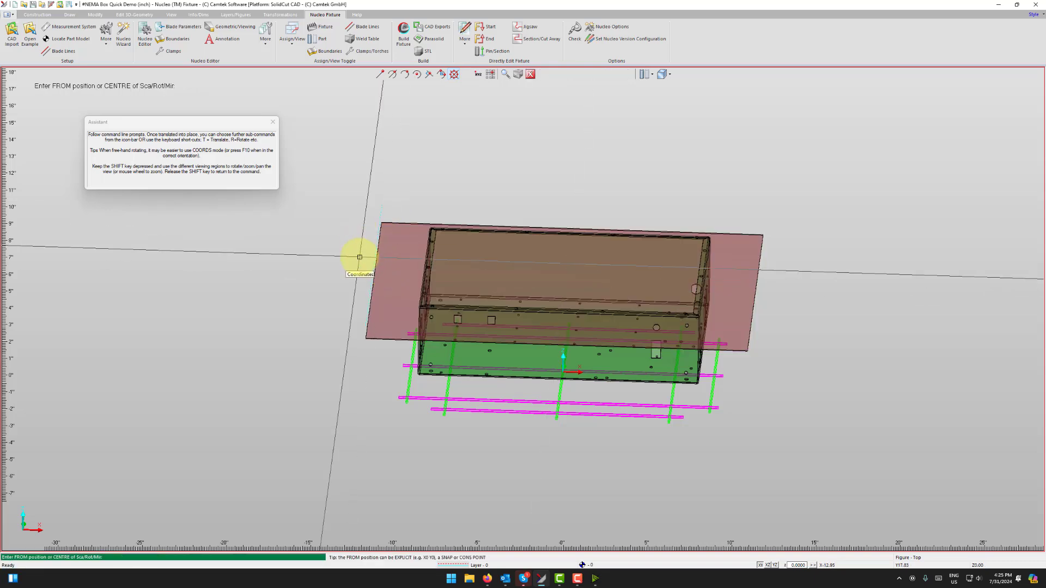
{"action": "scroll", "coordinate": [404, 243], "scroll_direction": "up", "scroll_amount": 3}
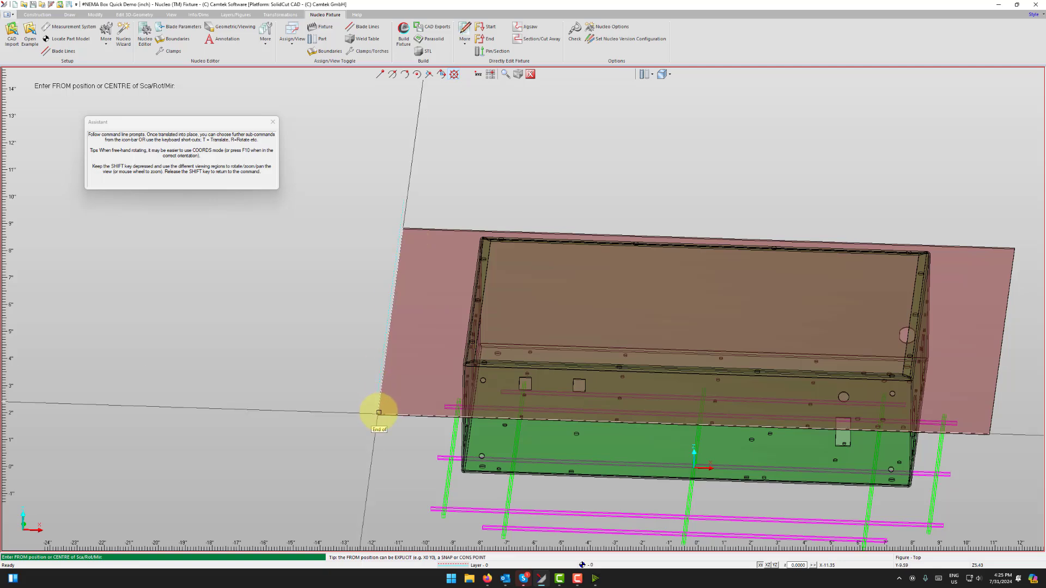
{"action": "left_click", "coordinate": [379, 413]}
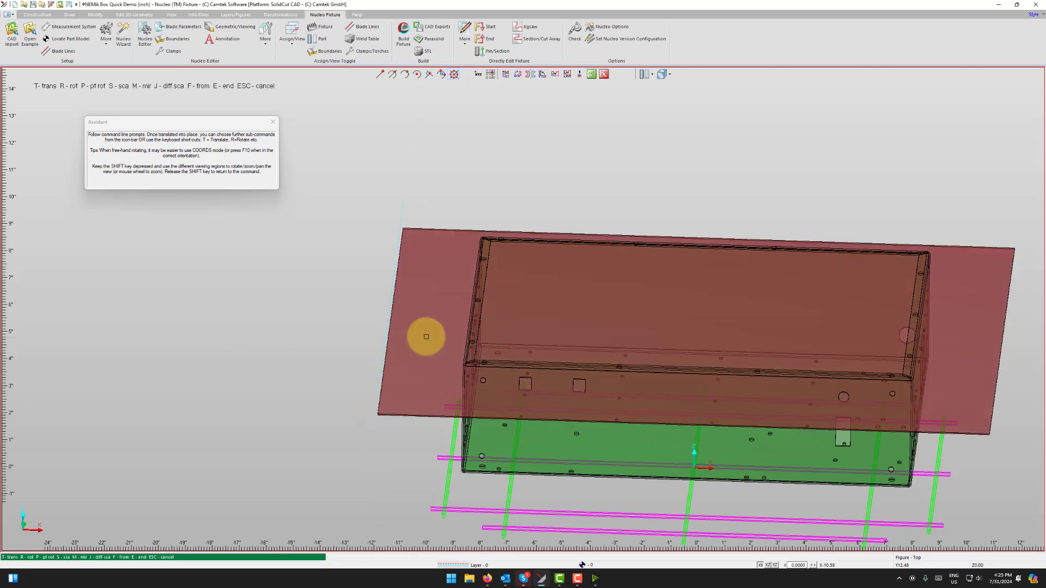
Step: Translate the boundary incrementally by 1 inch in Z and accept the transformation
{"action": "scroll", "coordinate": [426, 337], "scroll_direction": "down", "scroll_amount": 3}
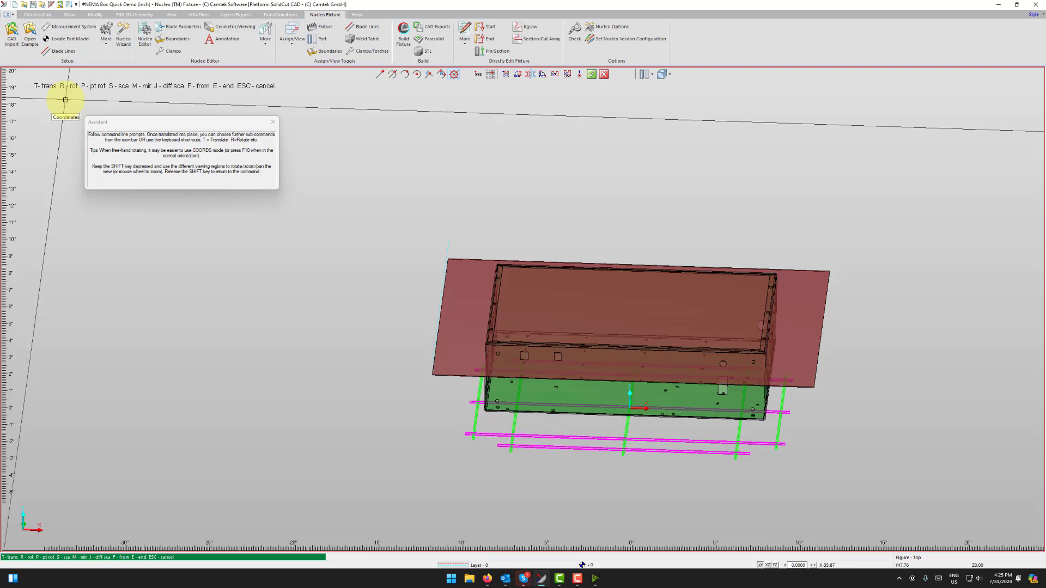
{"action": "left_click", "coordinate": [65, 100]}
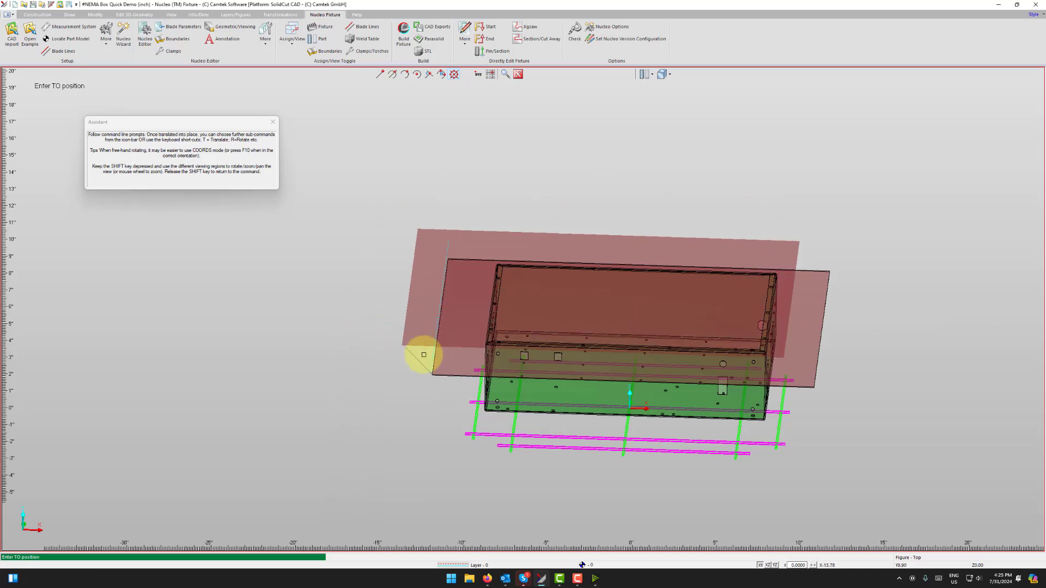
{"action": "scroll", "coordinate": [453, 339], "scroll_direction": "down", "scroll_amount": 1}
{"action": "scroll", "coordinate": [463, 339], "scroll_direction": "up", "scroll_amount": 3}
{"action": "scroll", "coordinate": [479, 324], "scroll_direction": "down", "scroll_amount": 2}
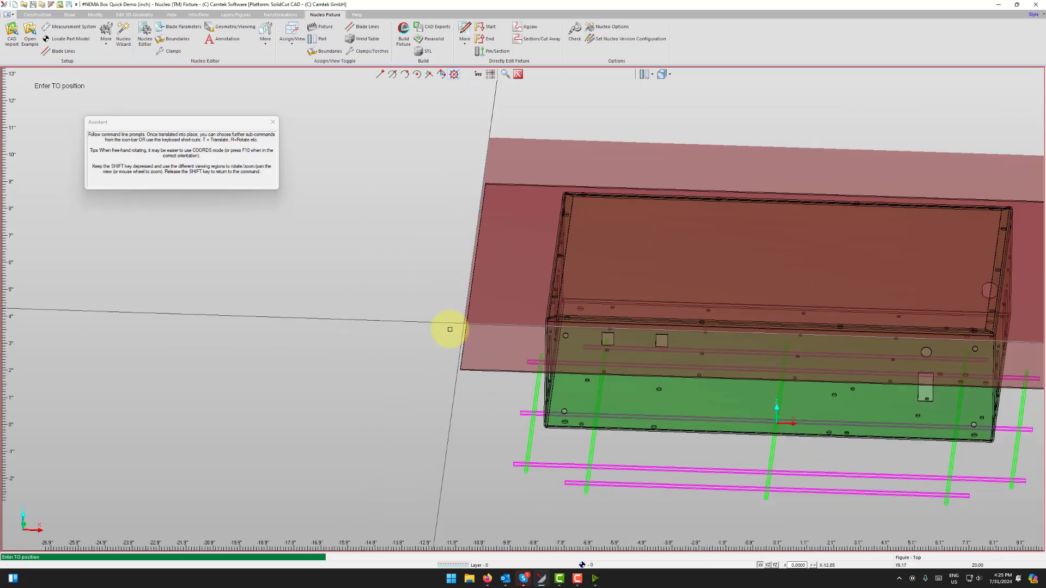
{"action": "scroll", "coordinate": [450, 329], "scroll_direction": "down", "scroll_amount": 1}
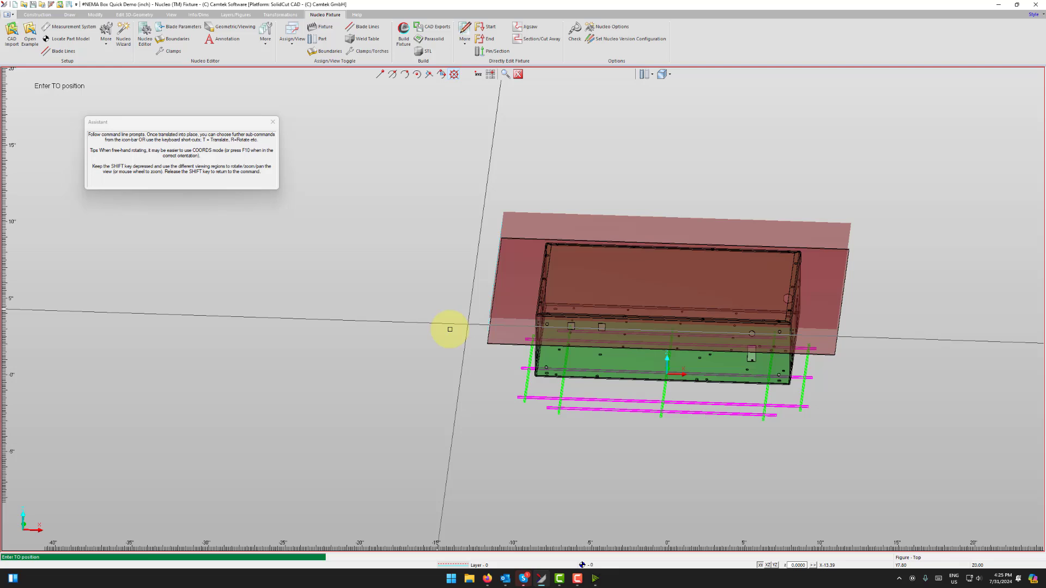
{"action": "left_click", "coordinate": [451, 329]}
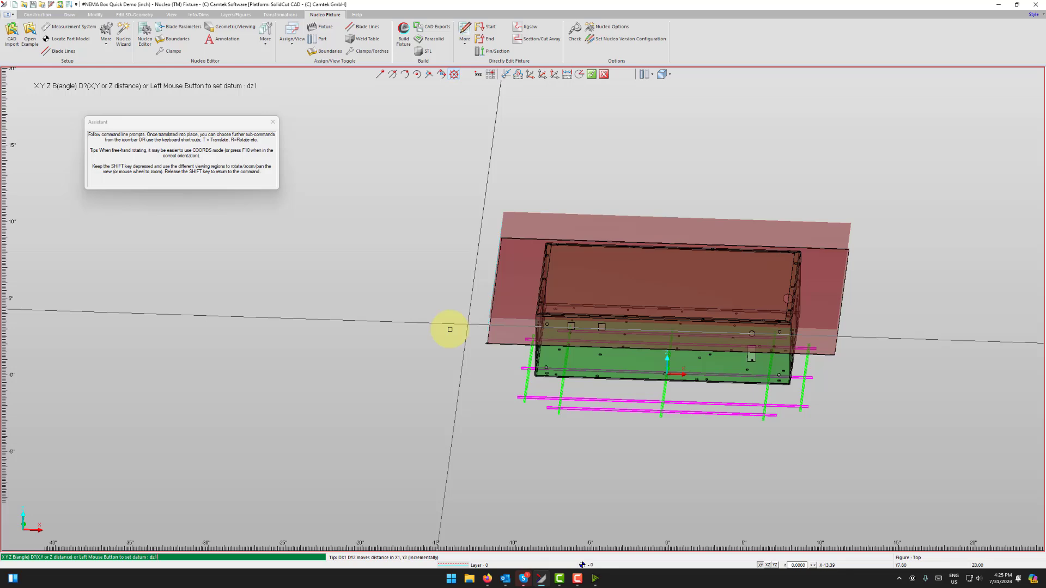
{"action": "left_click", "coordinate": [450, 329]}
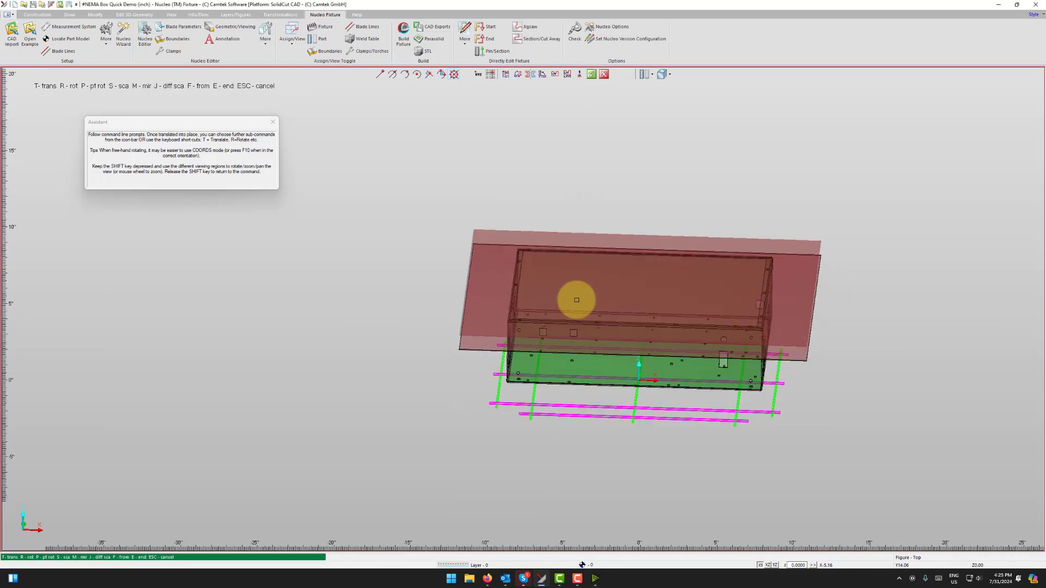
{"action": "scroll", "coordinate": [577, 300], "scroll_direction": "up", "scroll_amount": 1}
{"action": "middle_click_drag", "start_coordinate": [549, 320], "coordinate": [558, 292]}
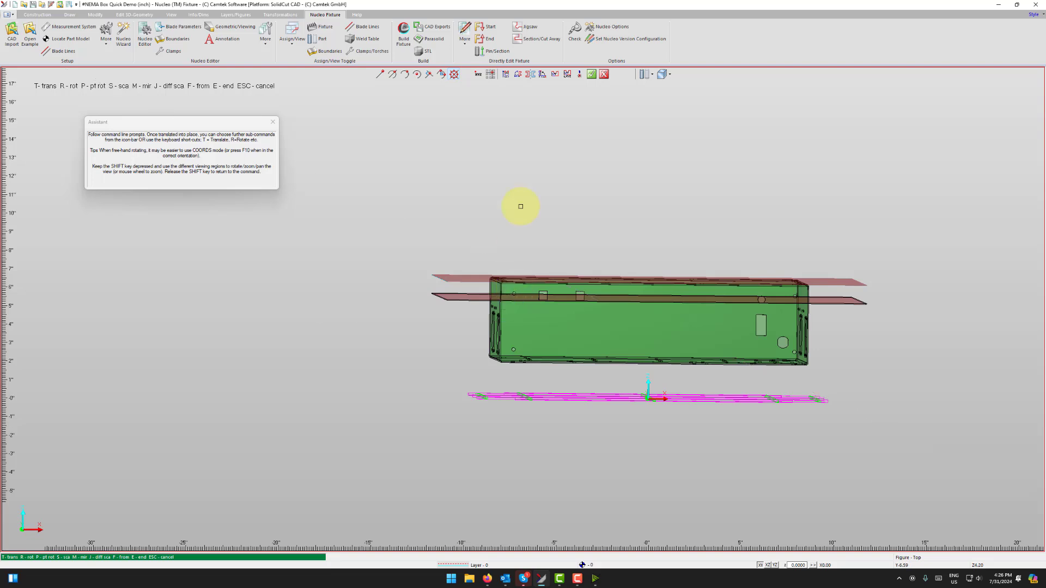
{"action": "left_click", "coordinate": [593, 75]}
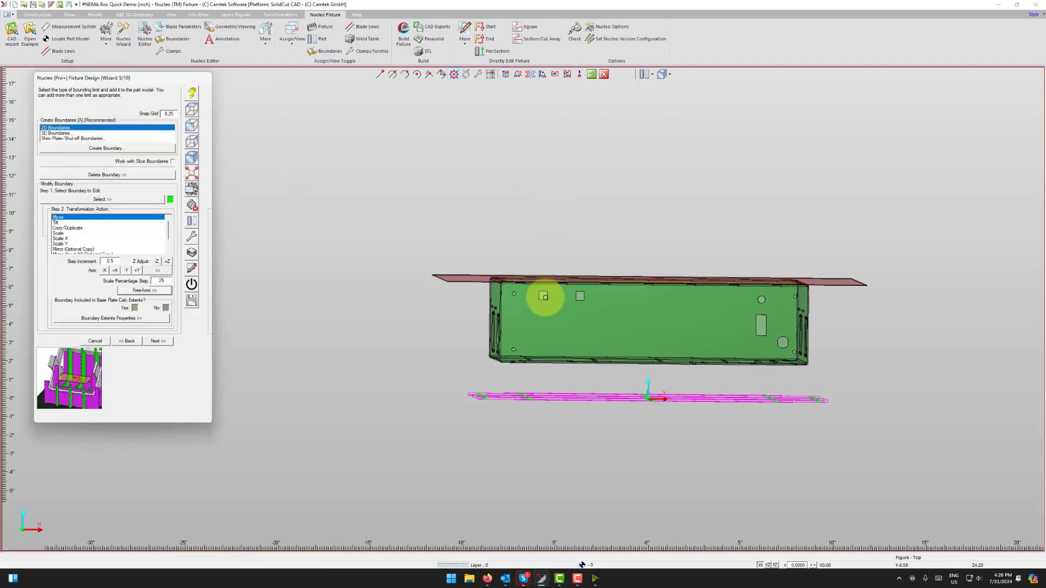
Step: Move the original boundary free-form from its front-left corner, snapped as an end point, to absolute Z 4 and accept it
{"action": "left_click", "coordinate": [143, 291]}
{"action": "left_click", "coordinate": [584, 306]}
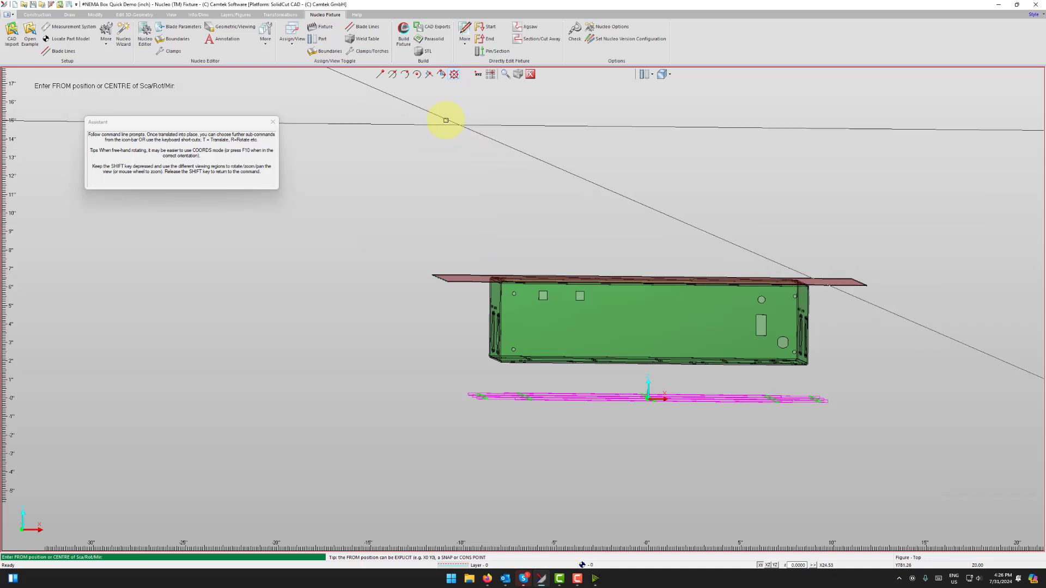
{"action": "left_click", "coordinate": [381, 75]}
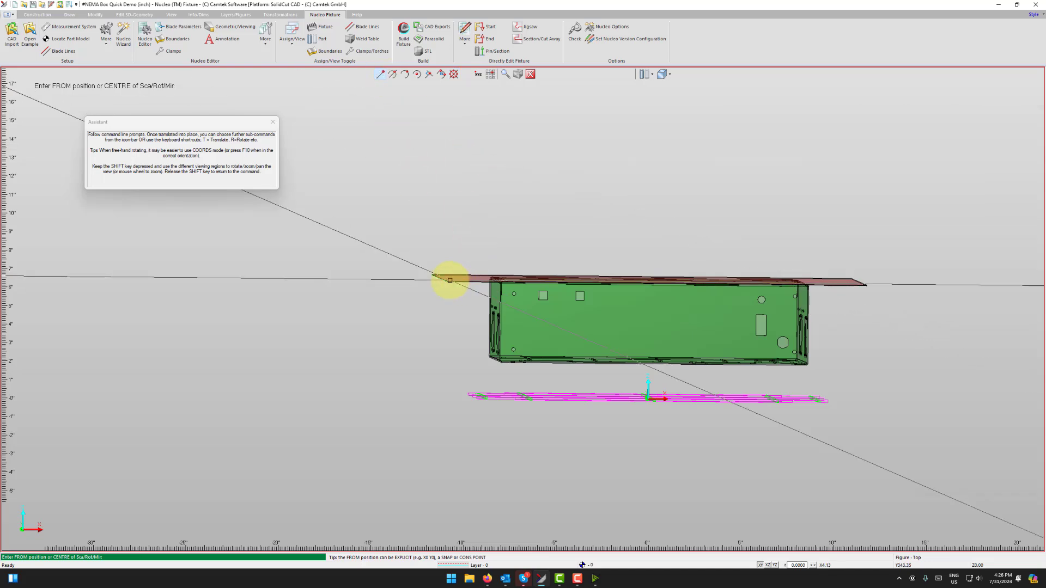
{"action": "left_click", "coordinate": [455, 283]}
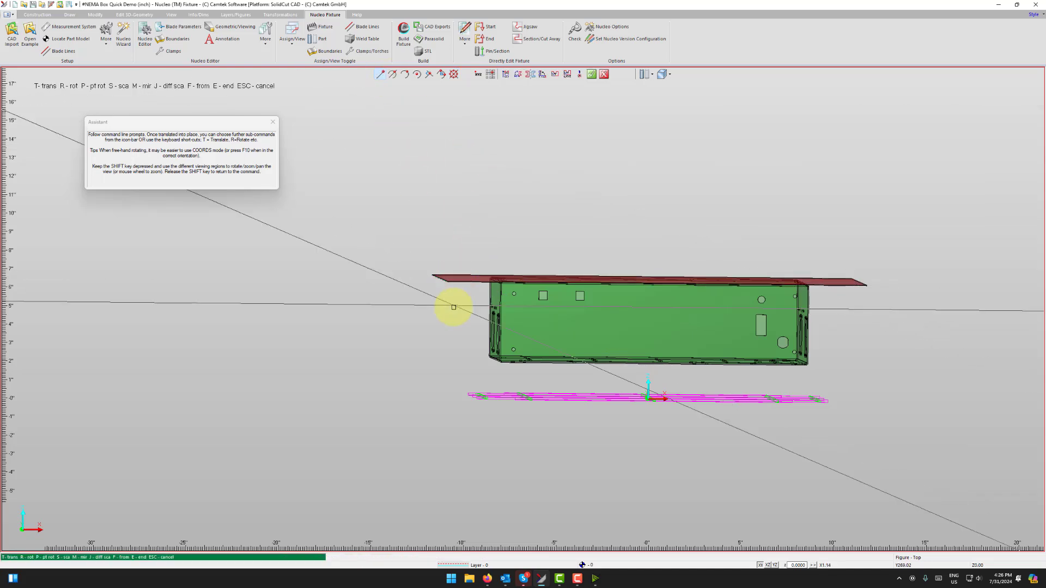
{"action": "key", "text": "t"}
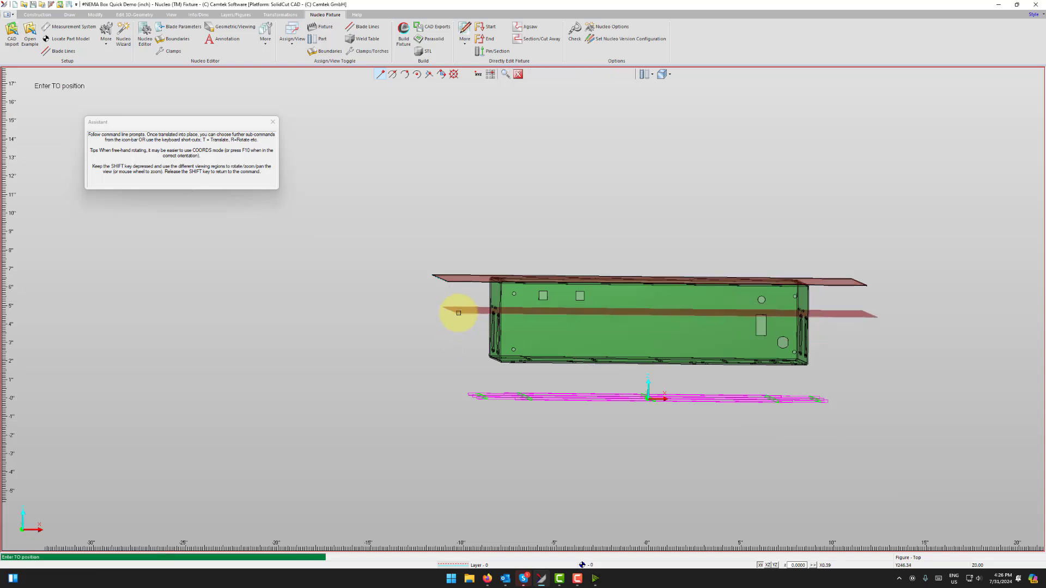
{"action": "left_click_drag", "start_coordinate": [455, 312], "coordinate": [454, 312], "text": "shift"}
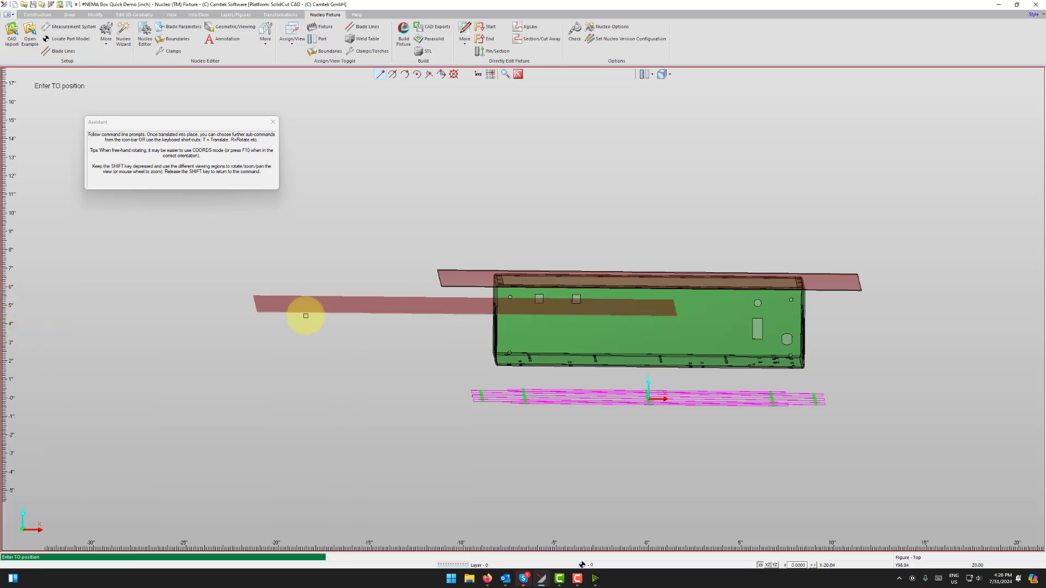
{"action": "left_click", "coordinate": [432, 330]}
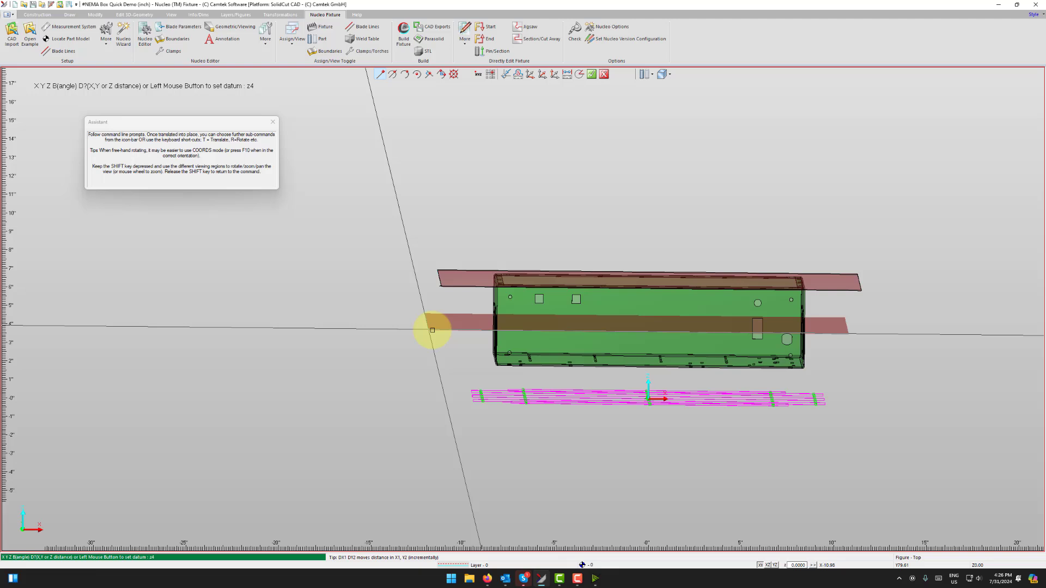
{"action": "left_click", "coordinate": [433, 330]}
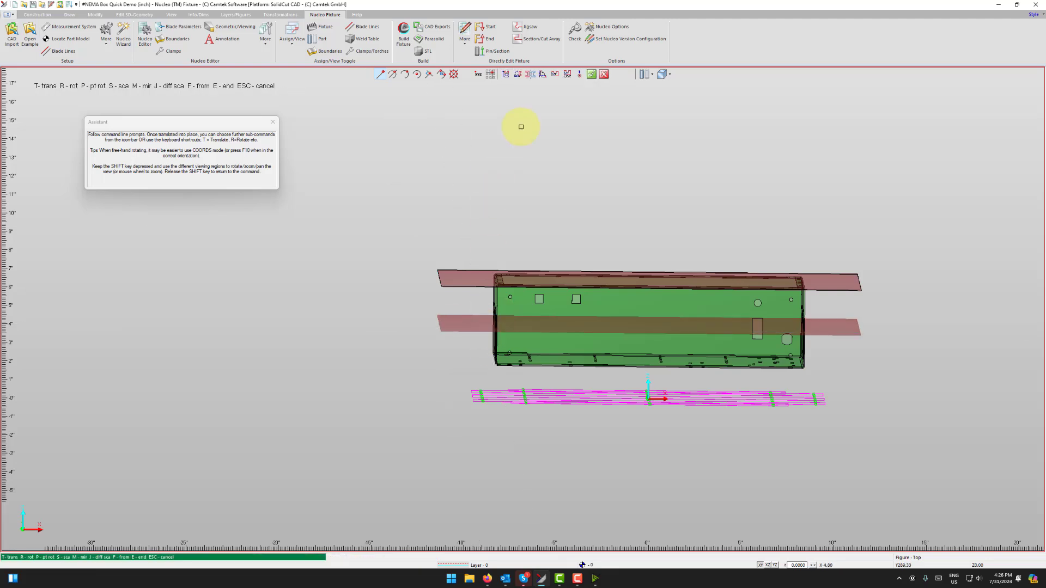
{"action": "left_click", "coordinate": [591, 75]}
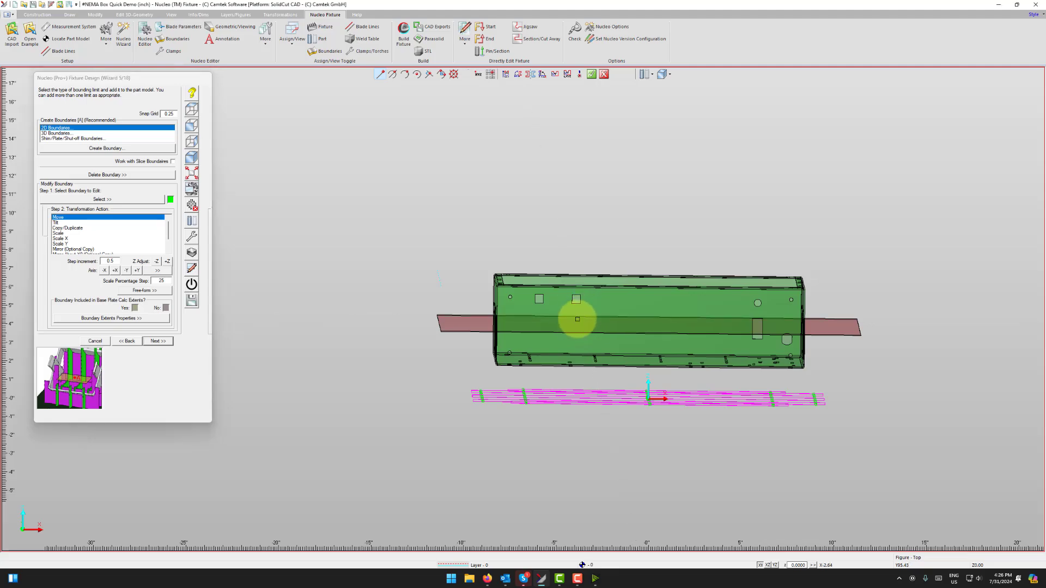
{"action": "mouse_move", "coordinate": [561, 310]}
{"action": "middle_mouse_down"}
{"action": "mouse_move", "coordinate": [532, 297]}
{"action": "mouse_move", "coordinate": [501, 312]}
{"action": "mouse_move", "coordinate": [456, 310]}
{"action": "mouse_move", "coordinate": [512, 297]}
{"action": "mouse_move", "coordinate": [564, 315]}
{"action": "middle_mouse_up"}
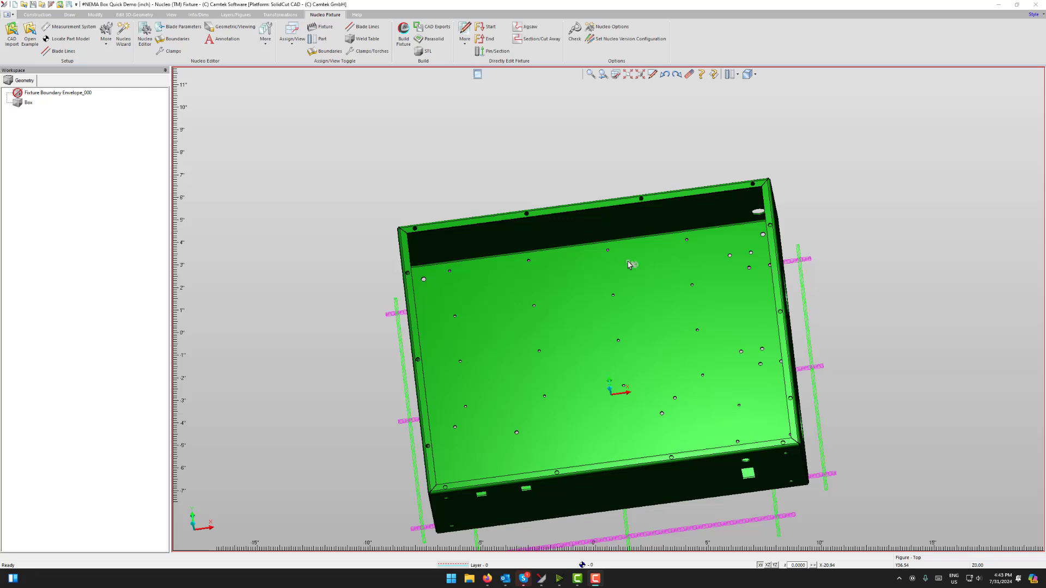
{"action": "mouse_move", "coordinate": [605, 331]}
{"action": "middle_mouse_down"}
{"action": "mouse_move", "coordinate": [610, 303]}
{"action": "mouse_move", "coordinate": [588, 320]}
{"action": "mouse_move", "coordinate": [610, 345]}
{"action": "middle_mouse_up"}
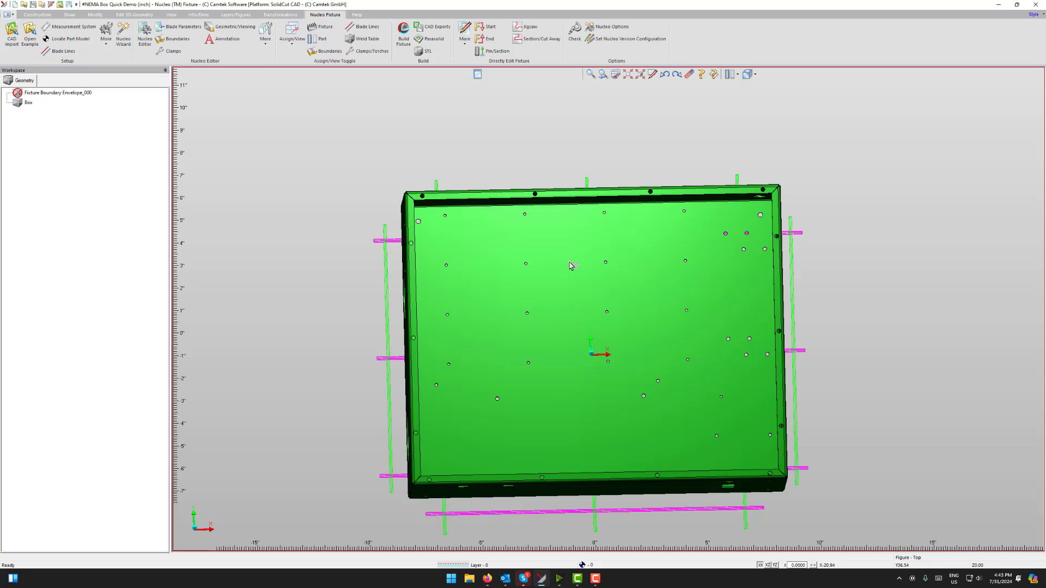
{"action": "middle_click_drag", "start_coordinate": [596, 350], "coordinate": [583, 326]}
{"action": "middle_click_drag", "start_coordinate": [491, 282], "coordinate": [614, 269]}
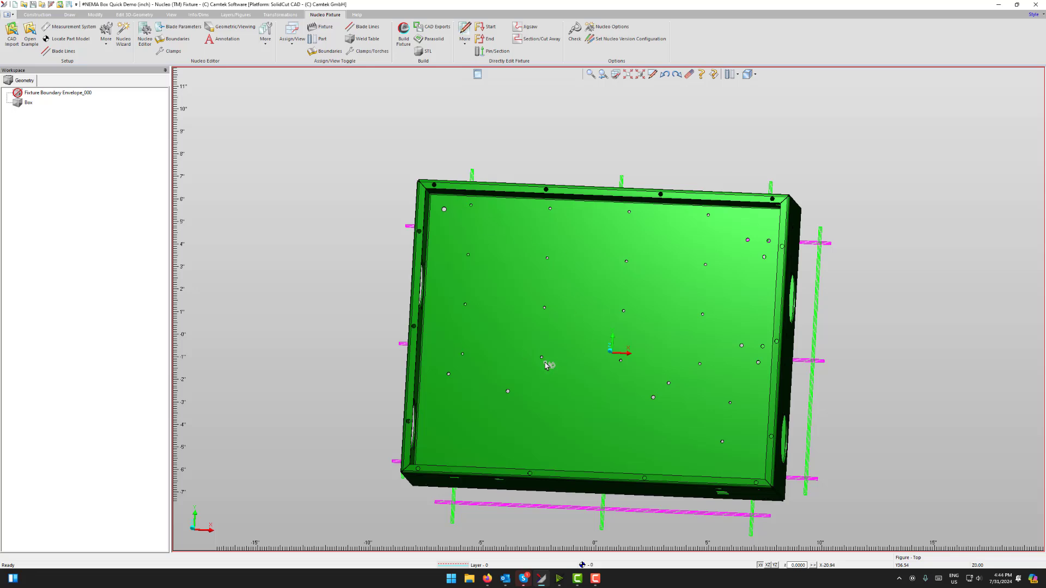
Step: Start translating the NEMA box solid, leaving the hidden boundary and blade line layers turned off and selecting only the box
{"action": "left_click_drag", "start_coordinate": [599, 313], "coordinate": [603, 283]}
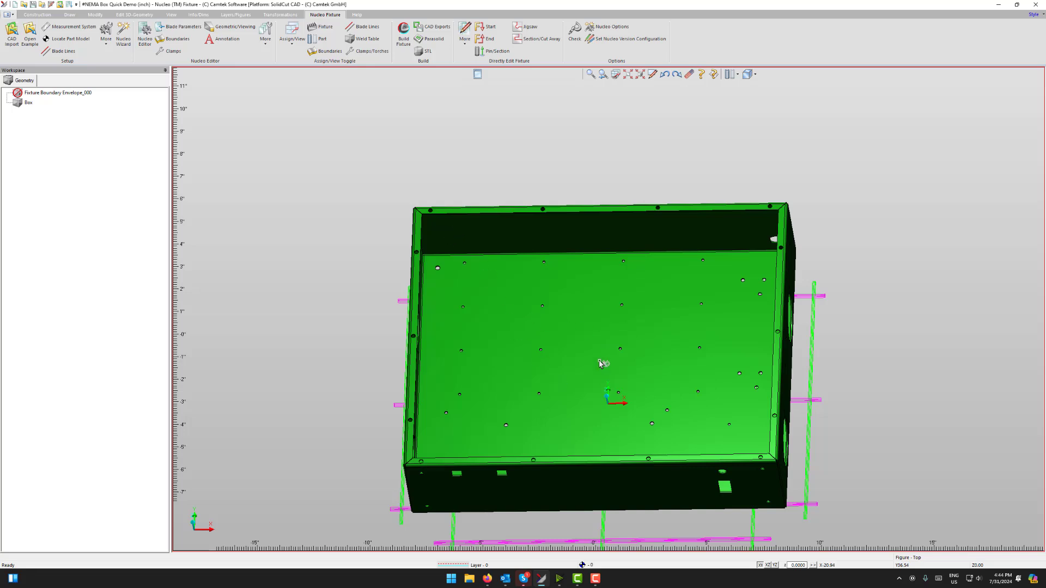
{"action": "left_click_drag", "start_coordinate": [603, 363], "coordinate": [584, 321]}
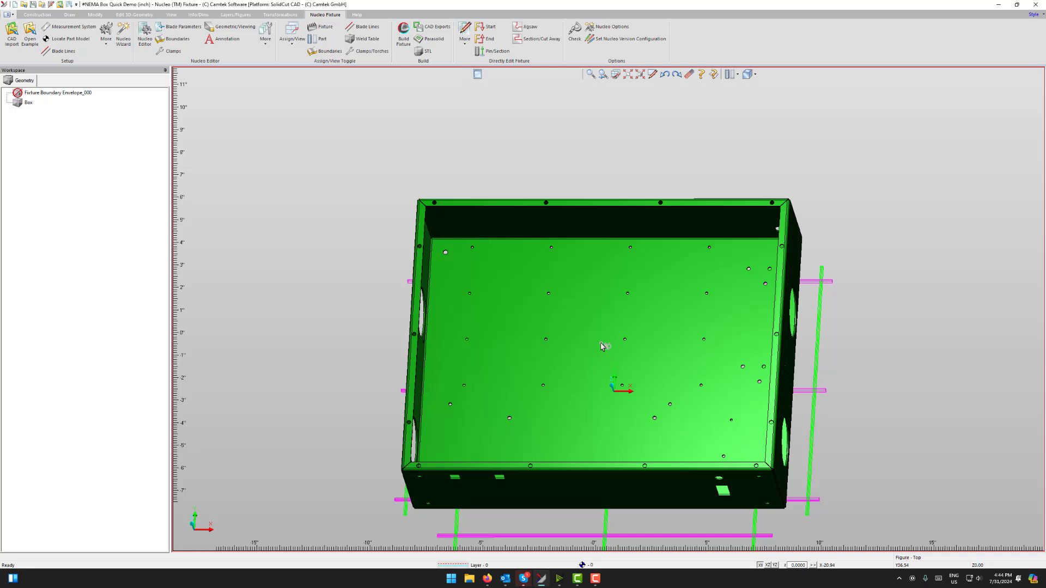
{"action": "left_click", "coordinate": [280, 15]}
{"action": "left_click", "coordinate": [31, 28]}
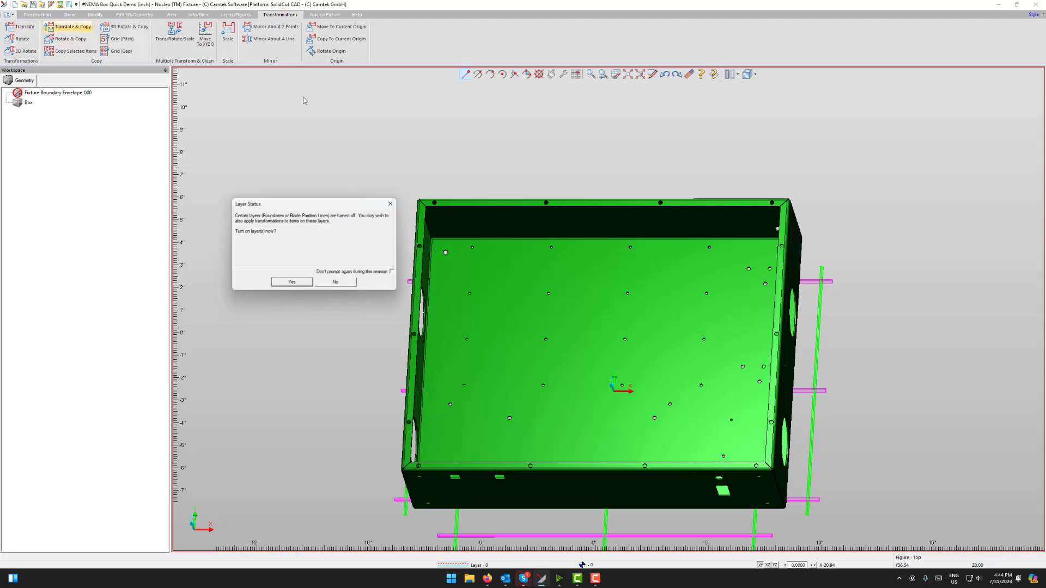
{"action": "left_click", "coordinate": [333, 284]}
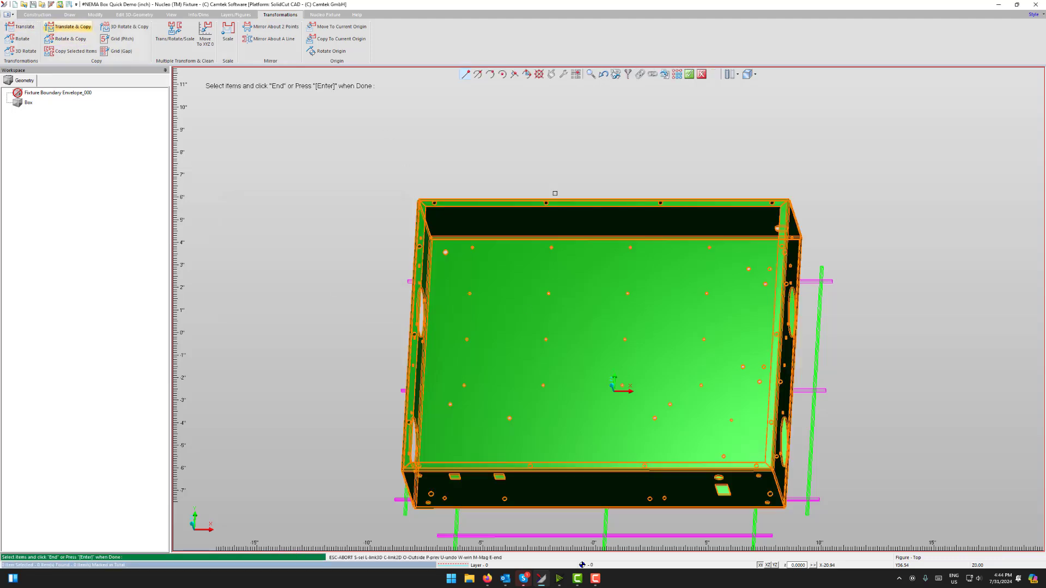
{"action": "left_click", "coordinate": [559, 229]}
{"action": "key", "text": "Return"}
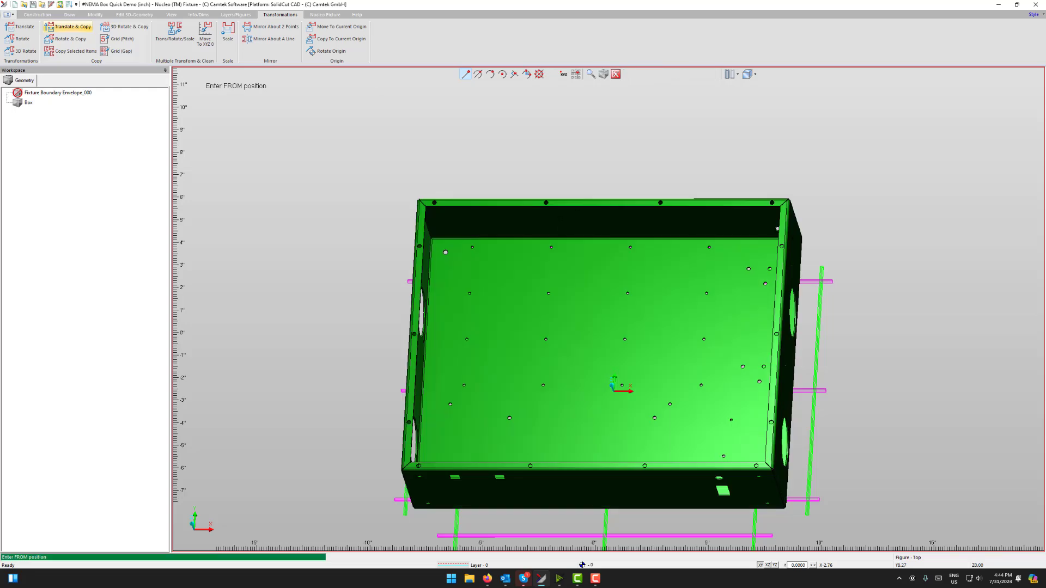
Step: In the top view, set the from position to X0 Y0, taking X from the upper inner edge's midpoint and Y from the right inner edge's midpoint
{"action": "left_click", "coordinate": [747, 74]}
{"action": "left_click", "coordinate": [760, 86]}
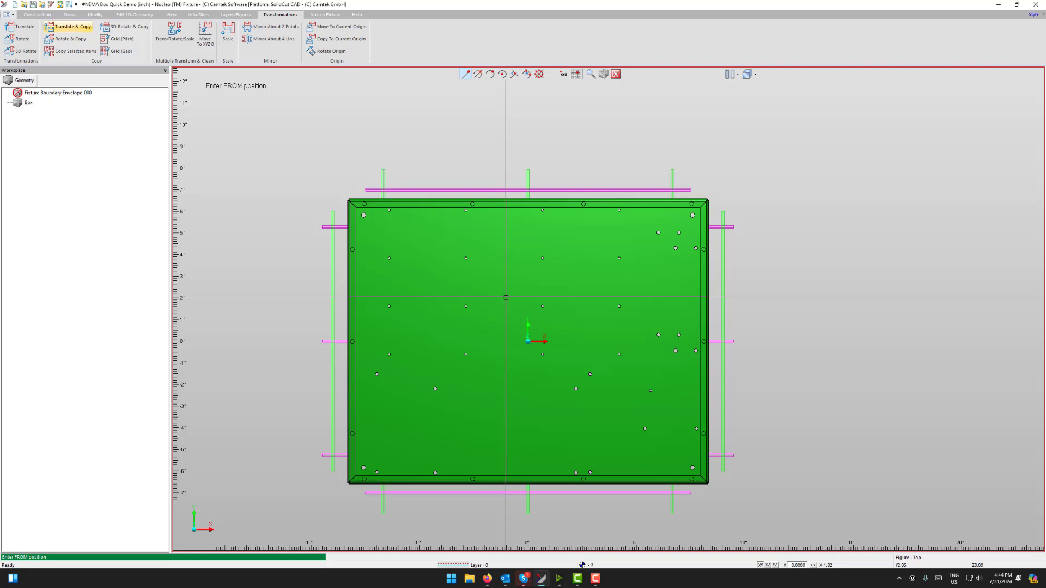
{"action": "left_click", "coordinate": [506, 298]}
{"action": "type", "text": "x"}
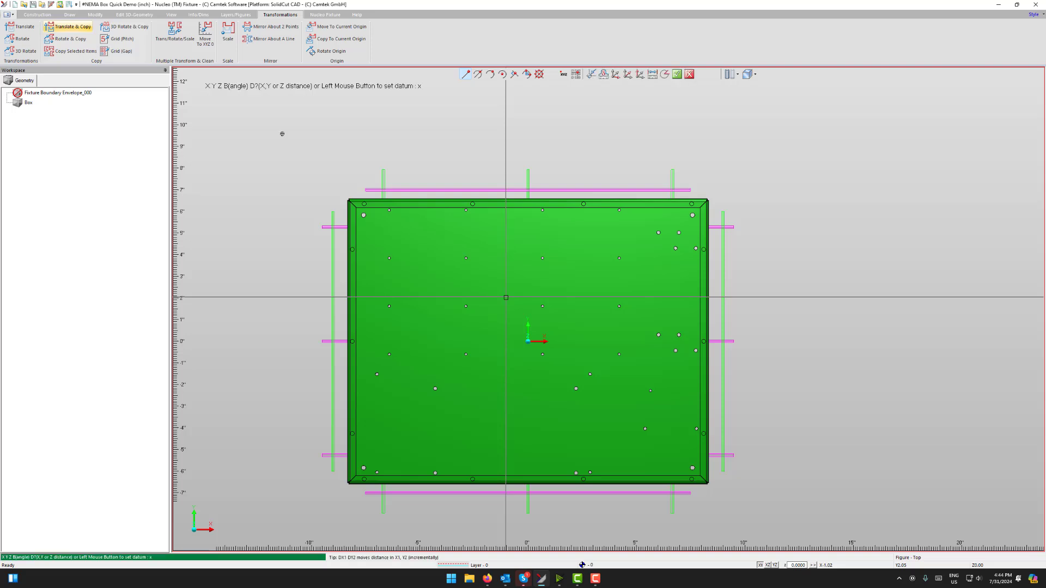
{"action": "left_click", "coordinate": [491, 74]}
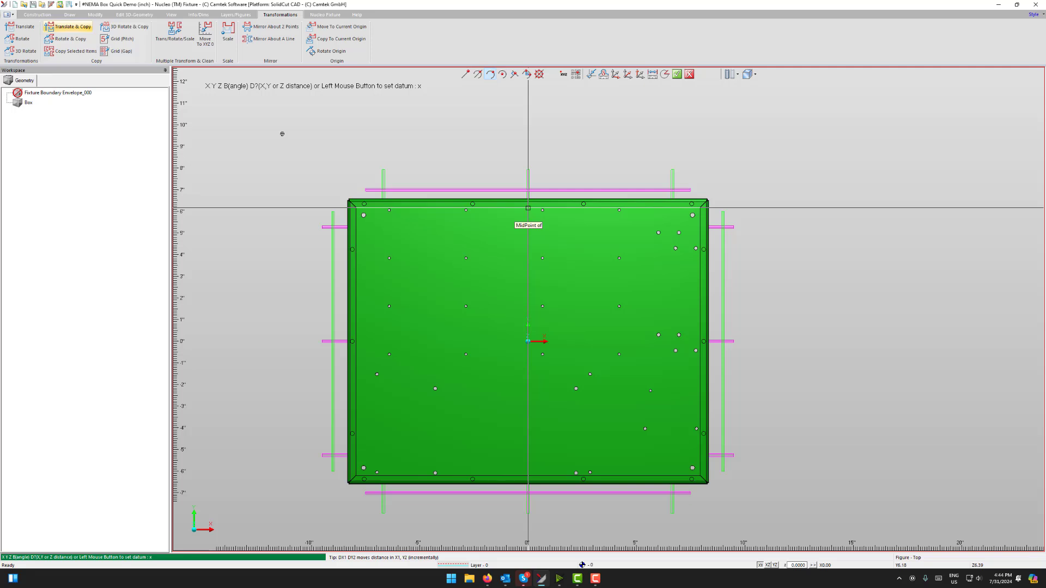
{"action": "left_click", "coordinate": [528, 207]}
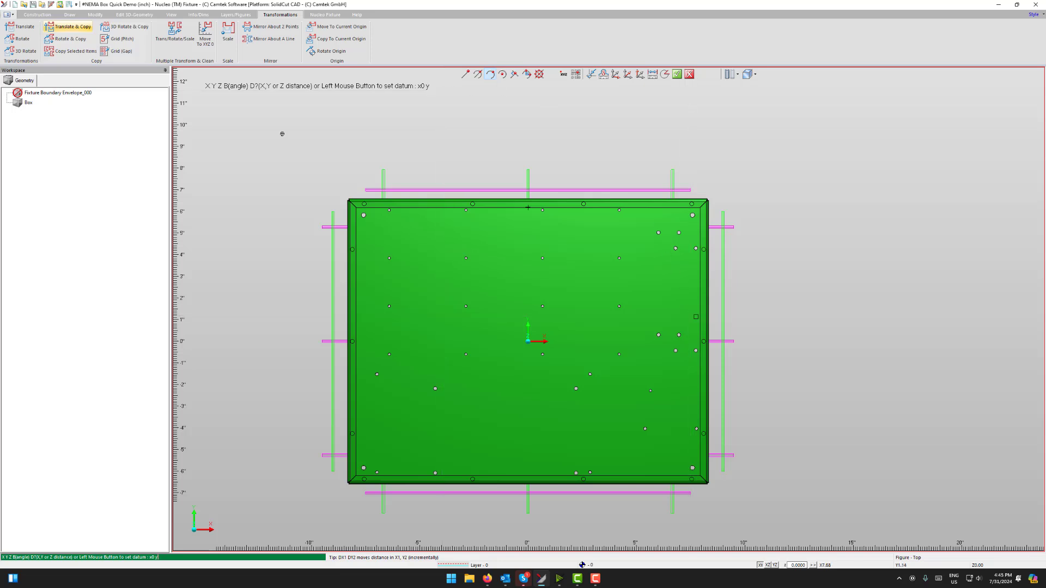
{"action": "type", "text": "0"}
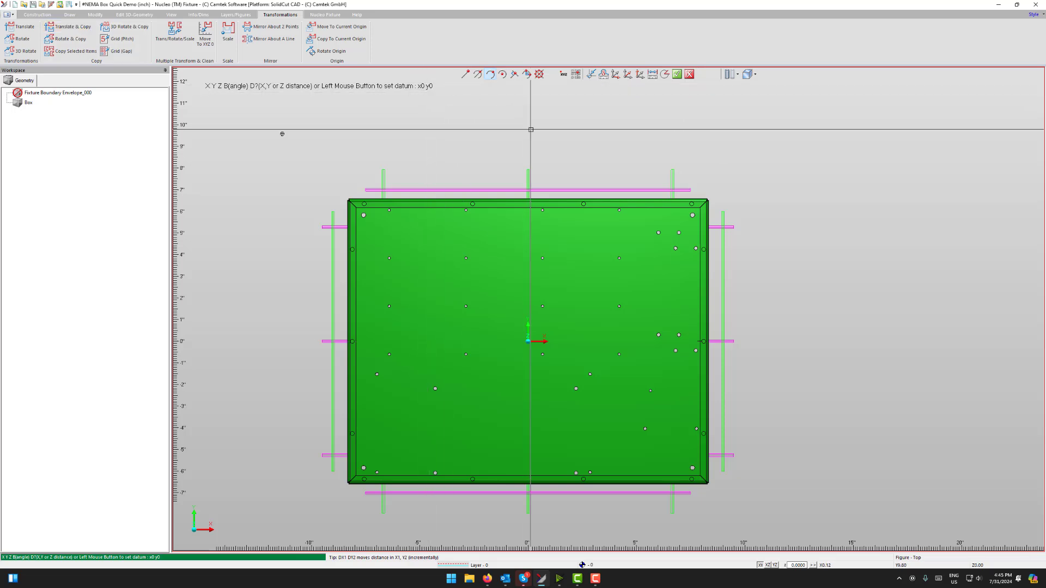
{"action": "key", "text": "Return"}
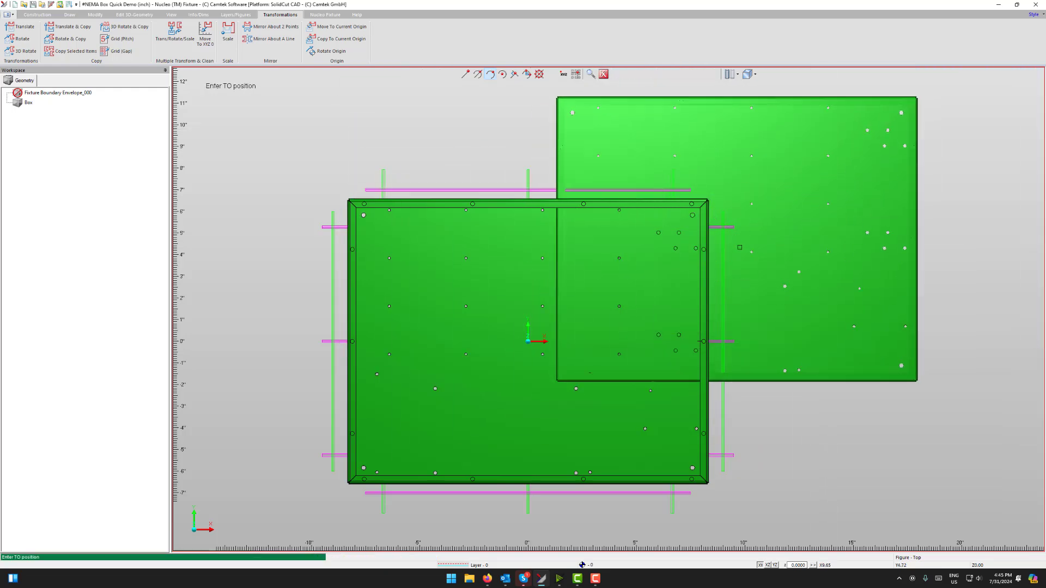
Step: Place the box freehand above and to the right of the blade lines, with its center at about X 20.28, Y 10.98
{"action": "scroll", "coordinate": [757, 244], "scroll_direction": "down", "scroll_amount": 2}
{"action": "middle_click_drag", "start_coordinate": [757, 243], "coordinate": [656, 240]}
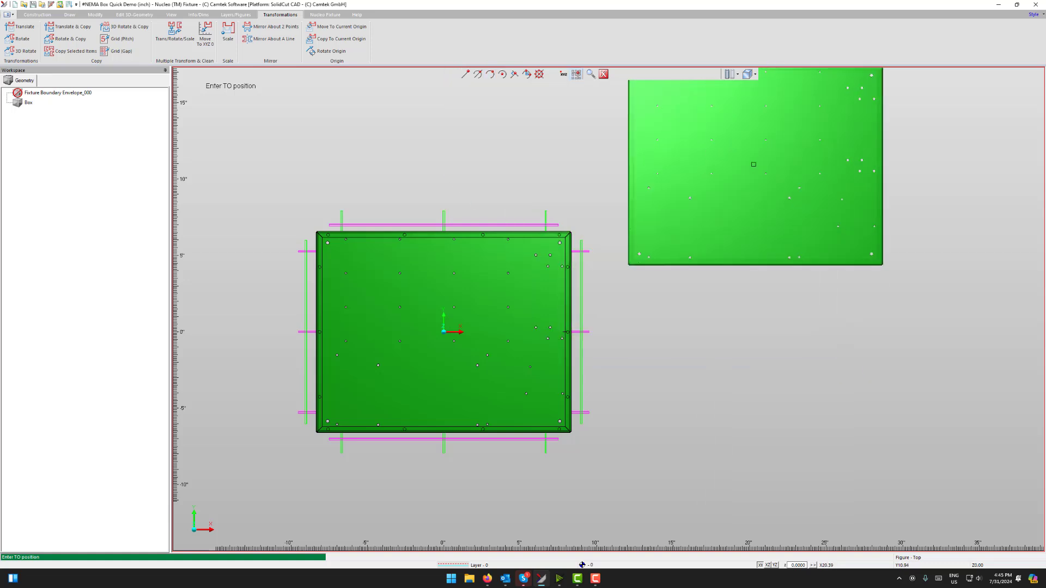
{"action": "left_click", "coordinate": [753, 164]}
{"action": "scroll", "coordinate": [861, 182], "scroll_direction": "down", "scroll_amount": 7}
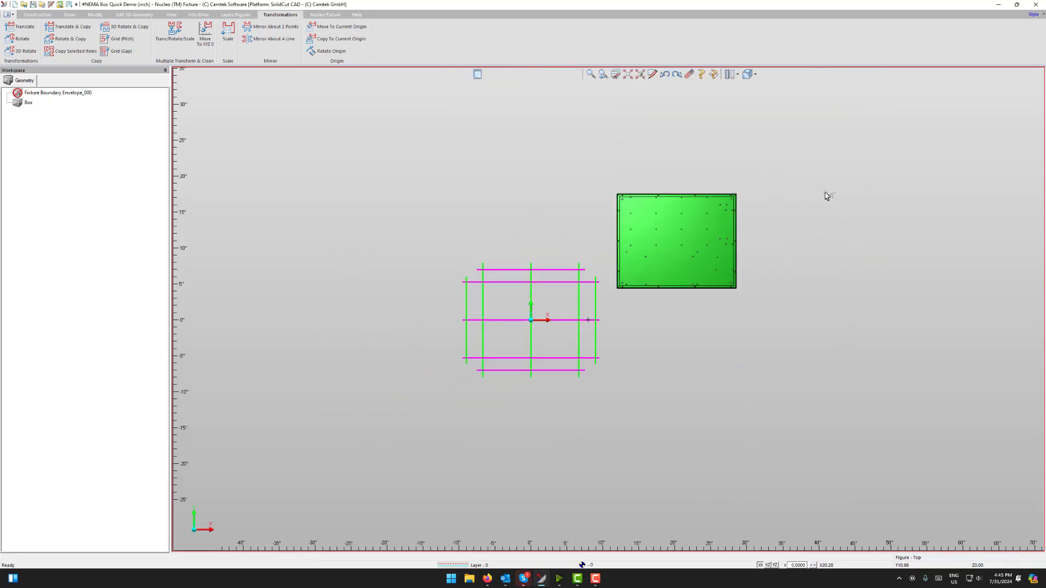
{"action": "middle_click_drag", "start_coordinate": [827, 196], "coordinate": [692, 271]}
{"action": "scroll", "coordinate": [670, 239], "scroll_direction": "up", "scroll_amount": 6}
{"action": "scroll", "coordinate": [446, 298], "scroll_direction": "up", "scroll_amount": 4}
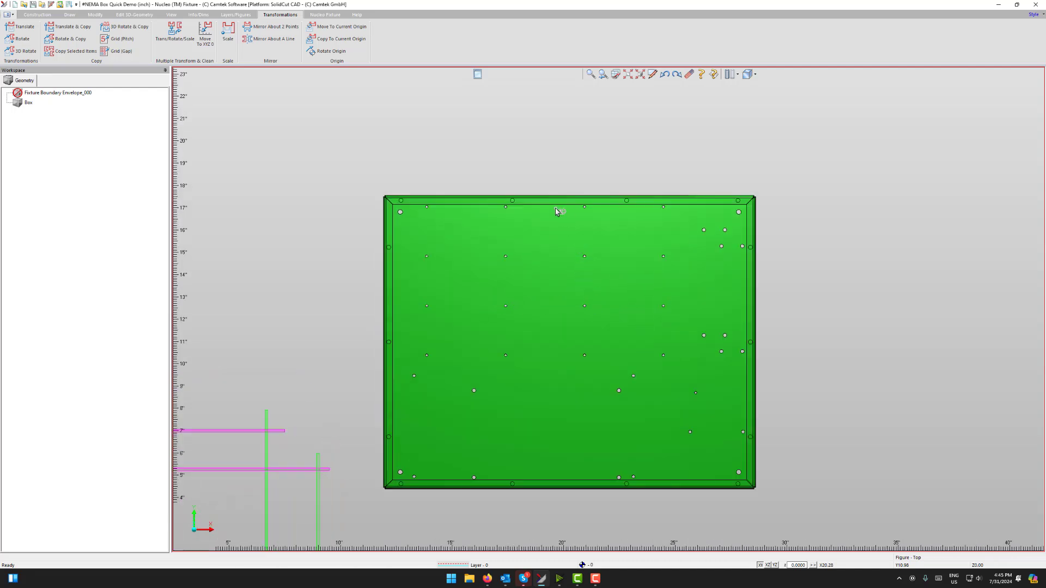
Step: Start another translation of the displaced box, again without turning on the hidden layers, and confirm the box as the selected item
{"action": "left_click", "coordinate": [22, 27]}
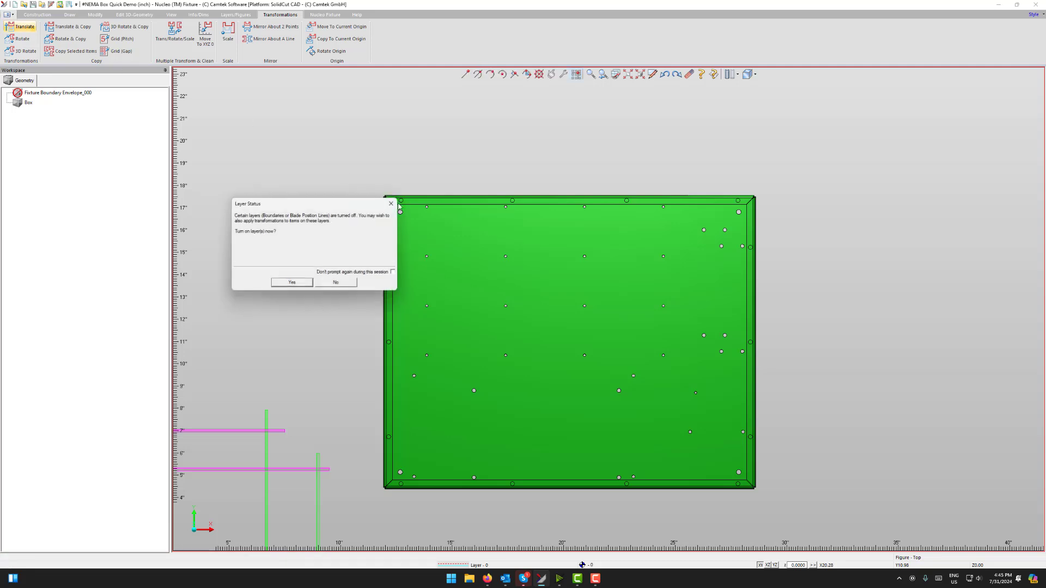
{"action": "left_click", "coordinate": [337, 282]}
{"action": "left_click", "coordinate": [440, 236]}
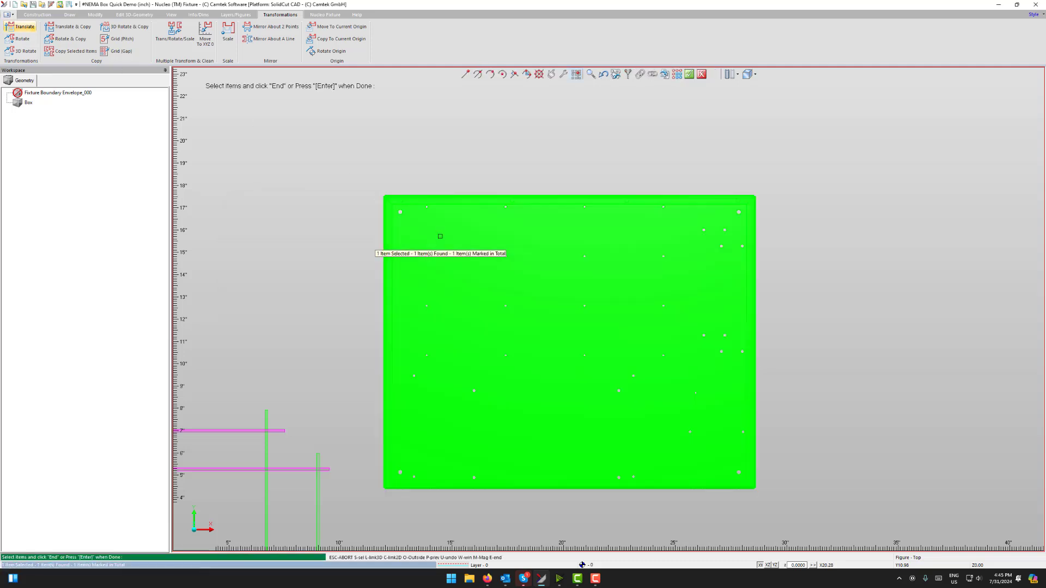
{"action": "key", "text": "Return"}
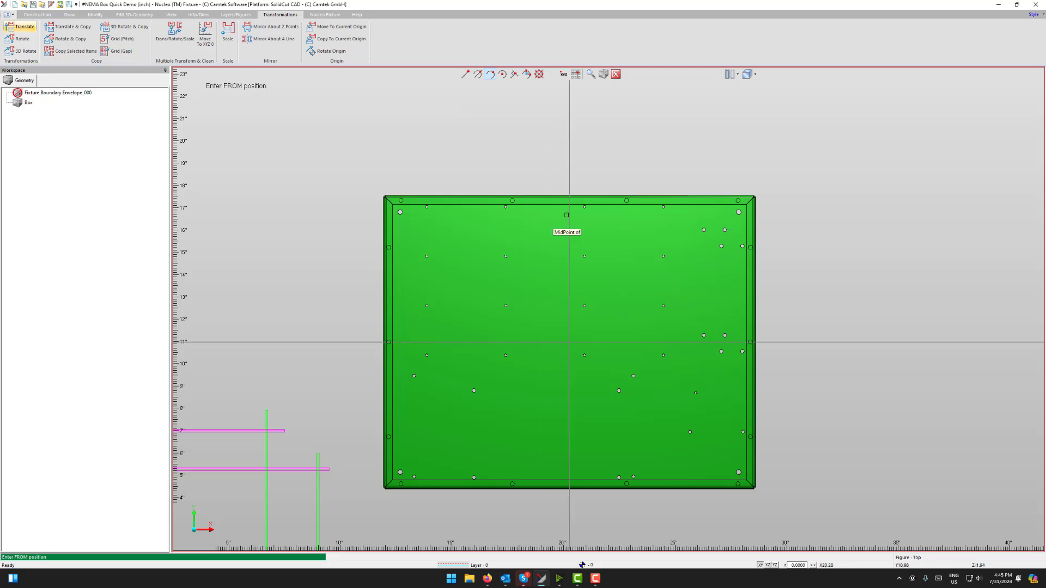
Step: Set the from position at the box's center, using the upper inner edge's midpoint for X and the left inner edge's midpoint for Y
{"action": "type", "text": "x"}
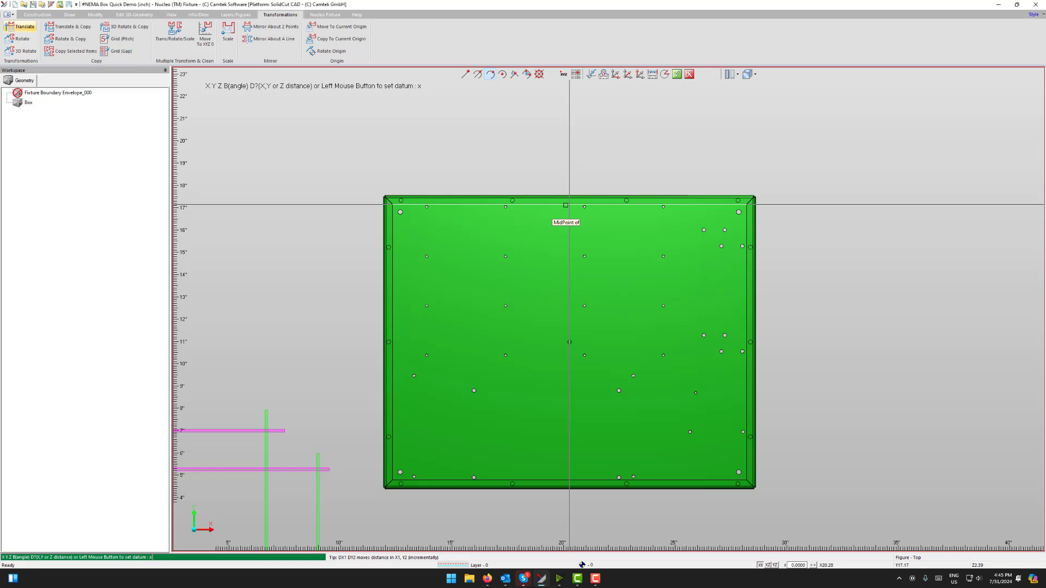
{"action": "left_click", "coordinate": [569, 204]}
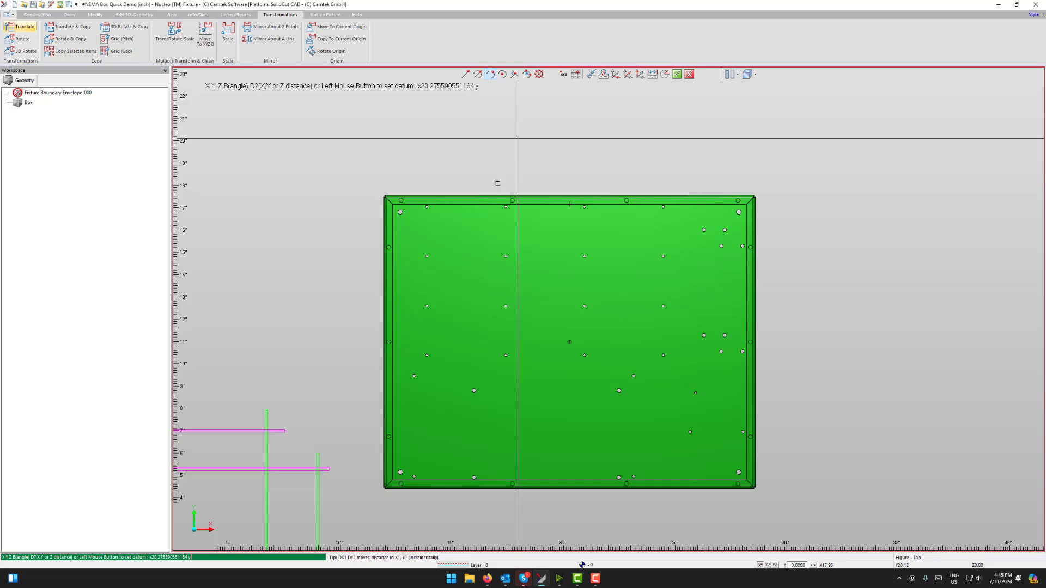
{"action": "left_click", "coordinate": [393, 342]}
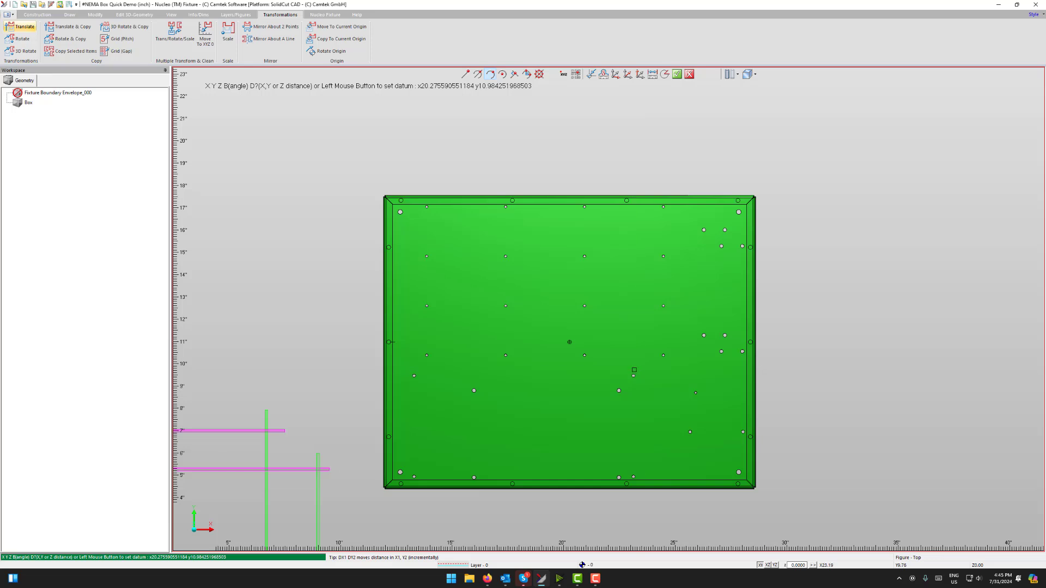
{"action": "left_click", "coordinate": [641, 128]}
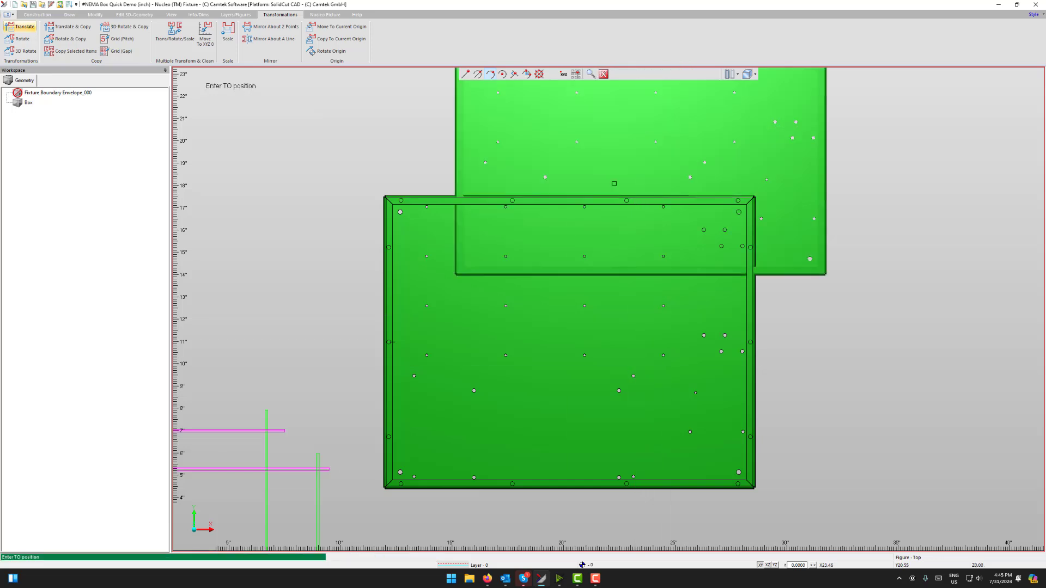